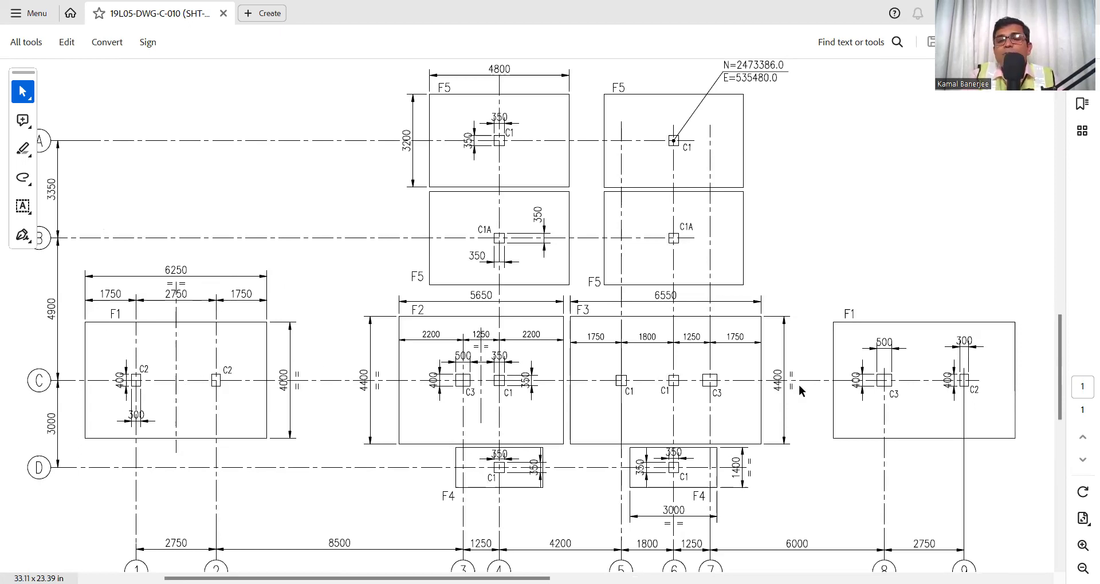
- Examine the typical foundation Section 1-1 and the Schedule of Foundation listing footing sizes, depths and reinforcement
scroll(800, 386, right, 10)
scroll(798, 384, up, 2)
scroll(744, 361, right, 2)
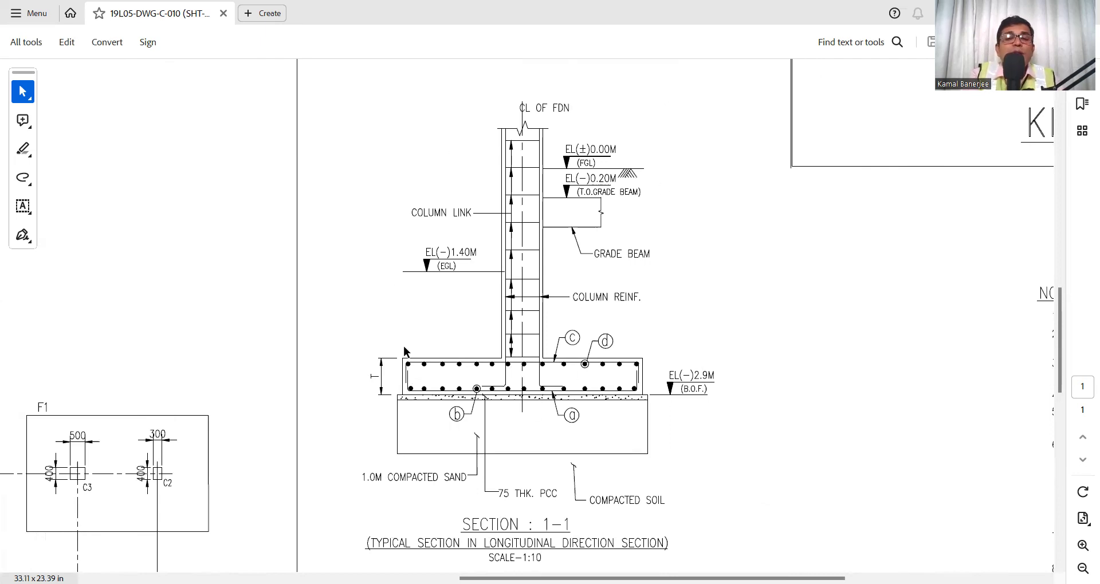
scroll(209, 228, left, 7)
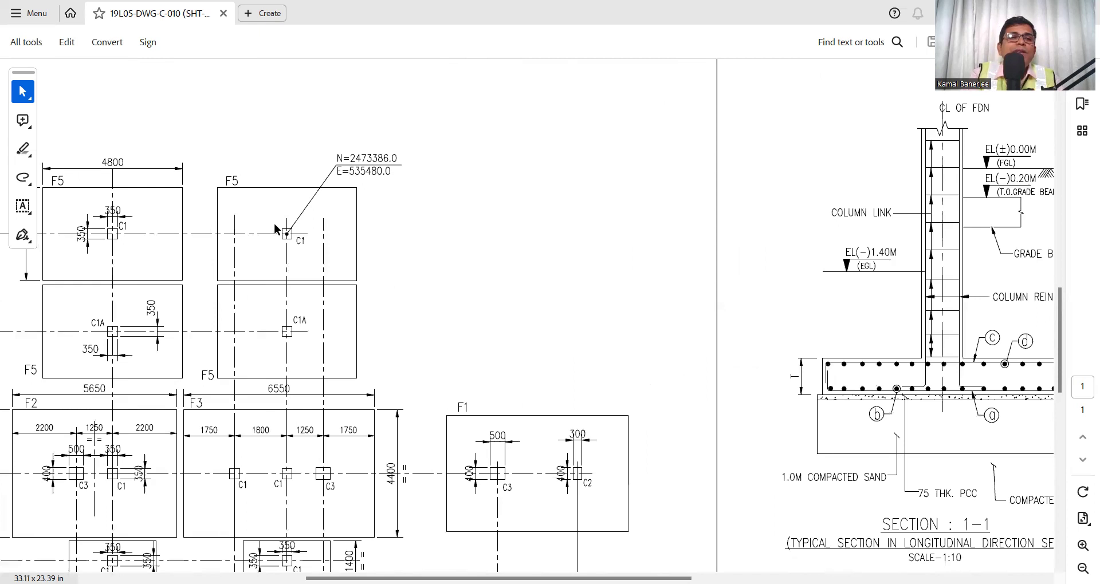
scroll(204, 165, left, 5)
scroll(289, 127, up, 8)
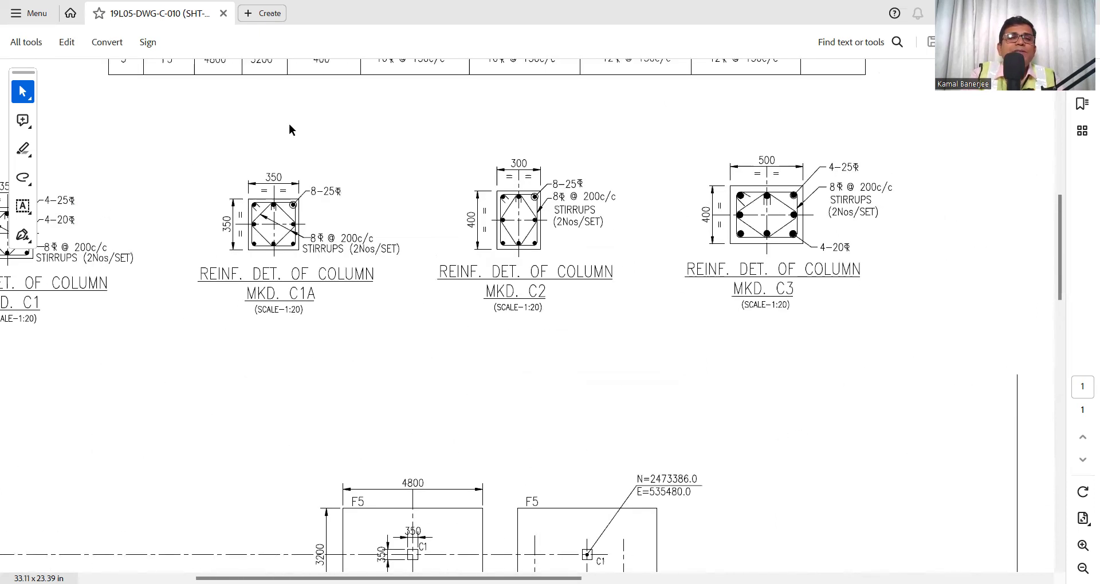
scroll(289, 128, up, 2)
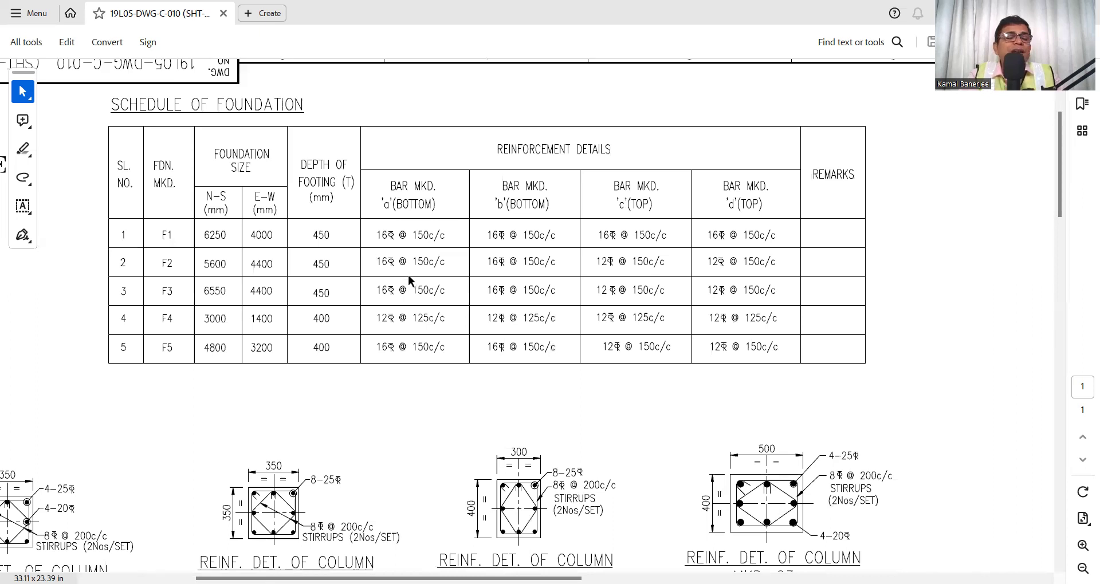
scroll(409, 280, right, 2)
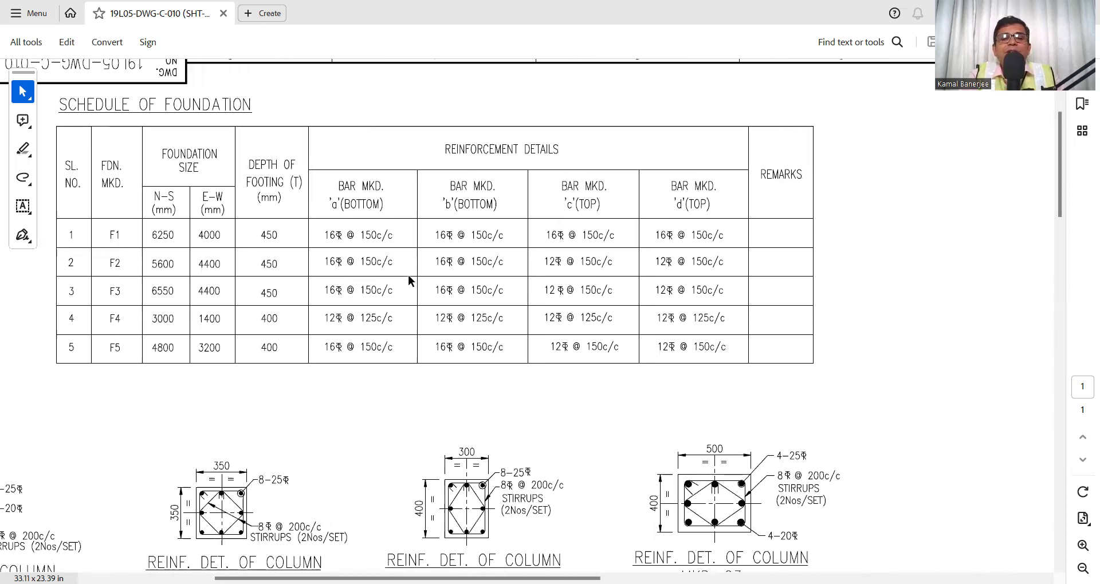
- Examine the typical foundation plan together with Section 1-1 to relate bar marks a, b, c and d
scroll(419, 395, down, 10)
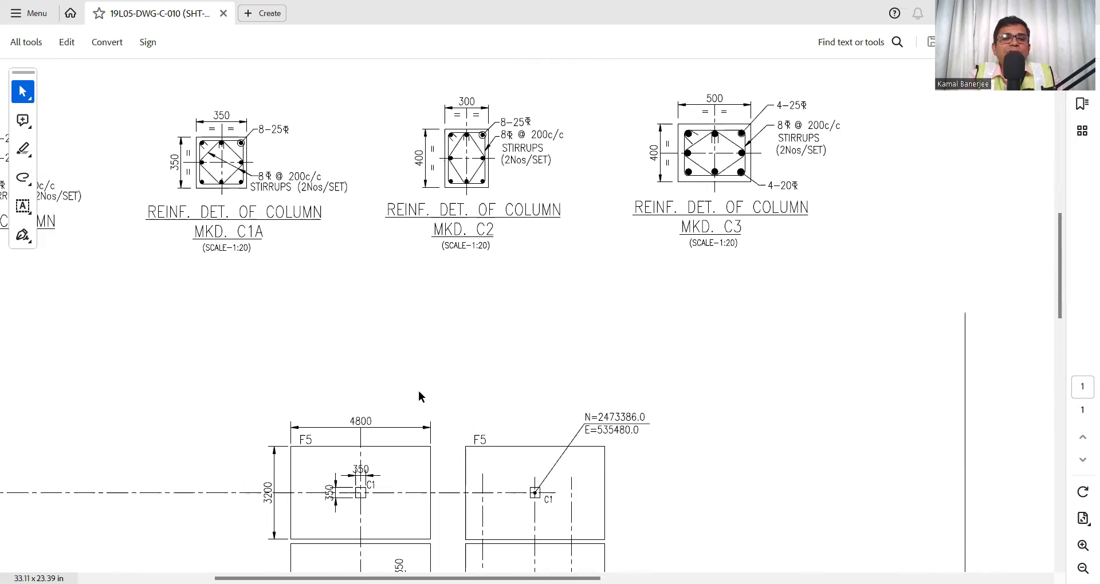
scroll(419, 395, down, 10)
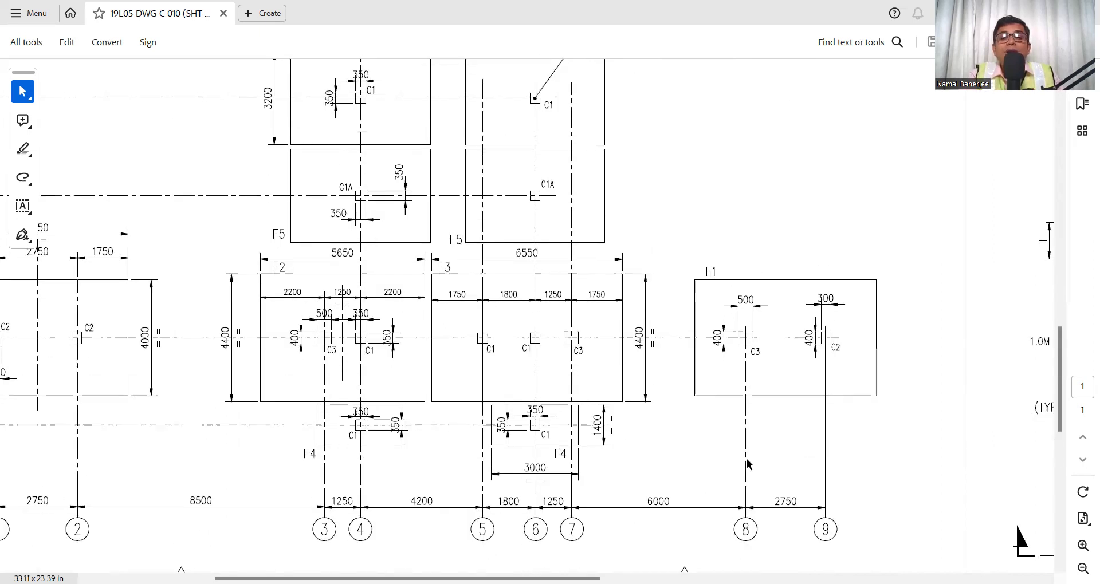
scroll(745, 463, right, 15)
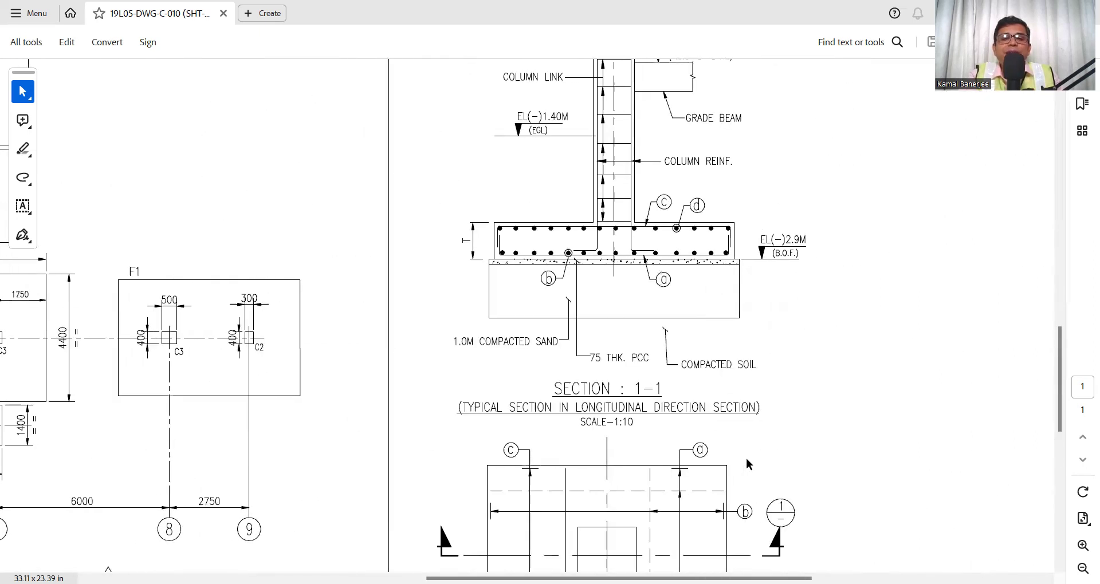
scroll(746, 460, down, 5)
right_click(747, 464)
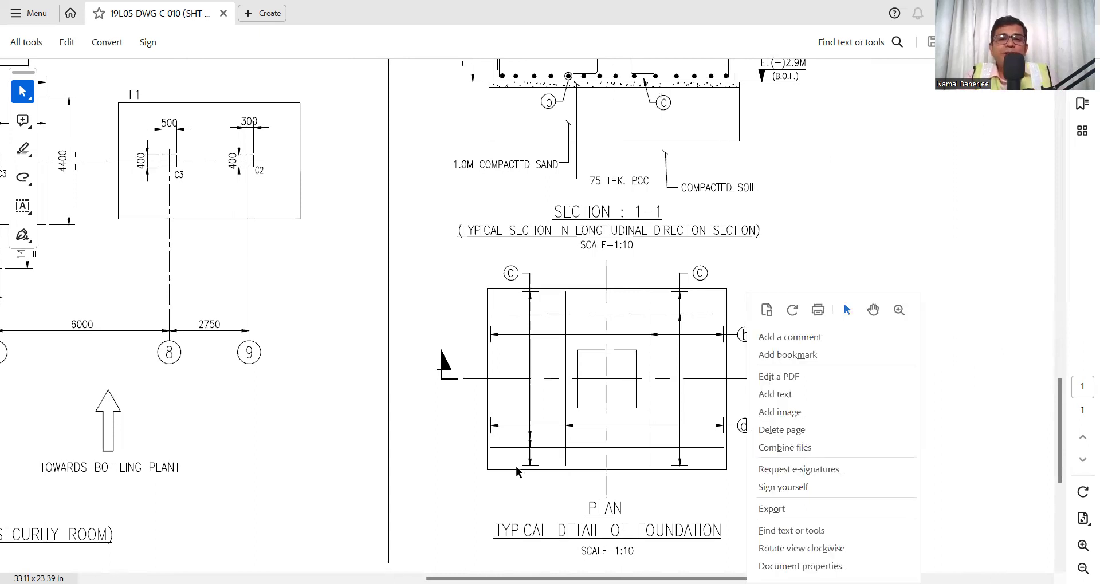
click(414, 457)
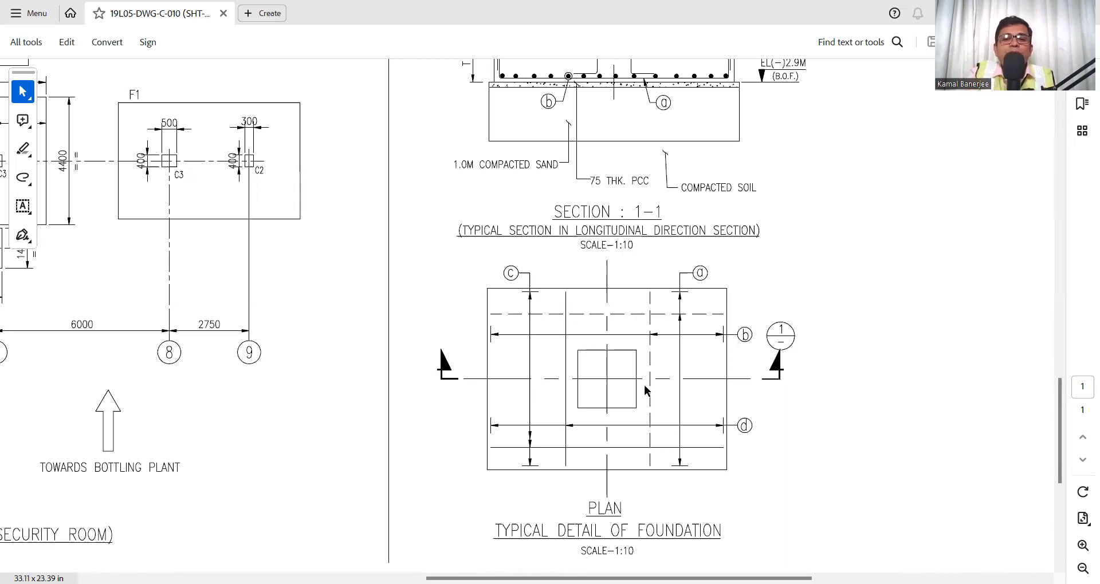
scroll(621, 333, up, 1)
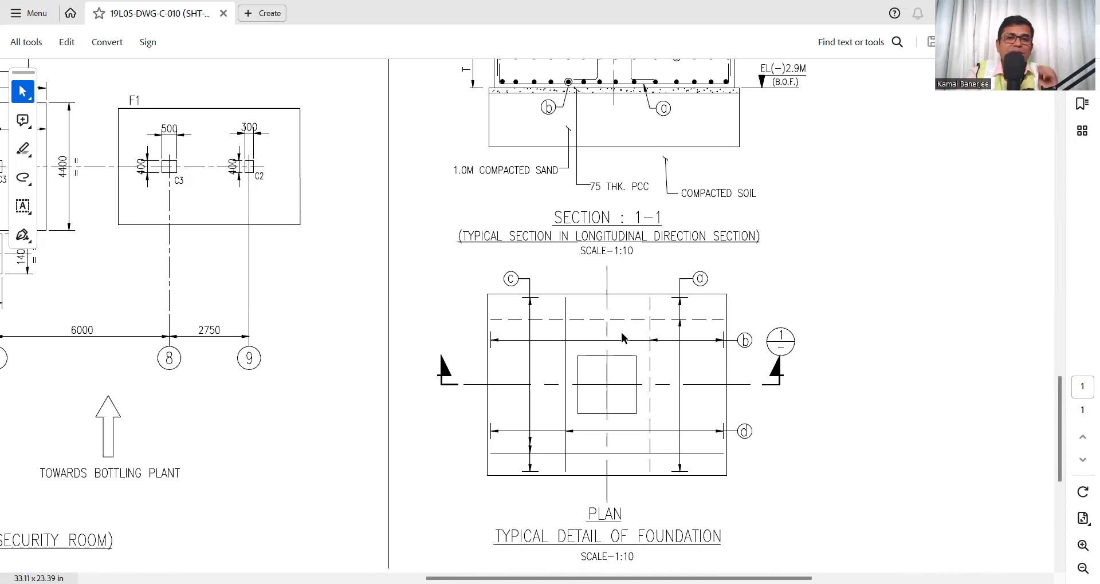
scroll(621, 331, up, 3)
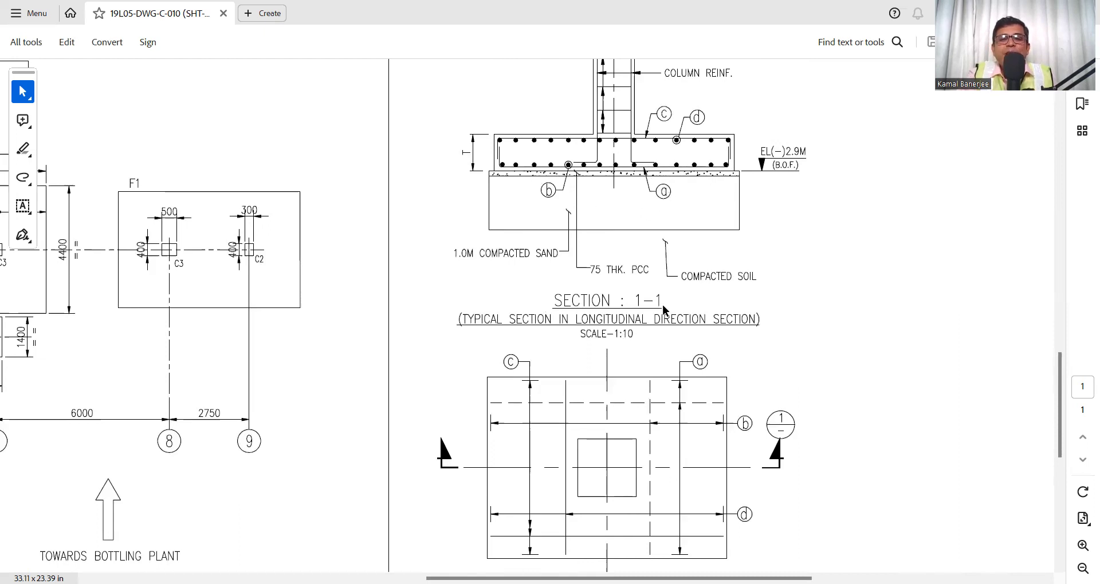
scroll(664, 309, down, 1)
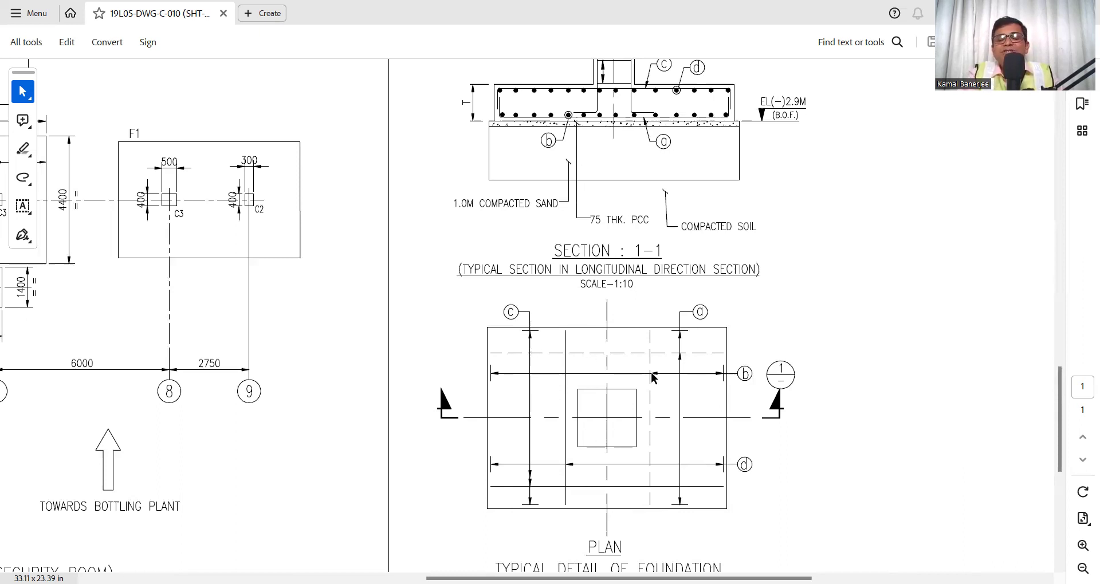
scroll(662, 255, up, 1)
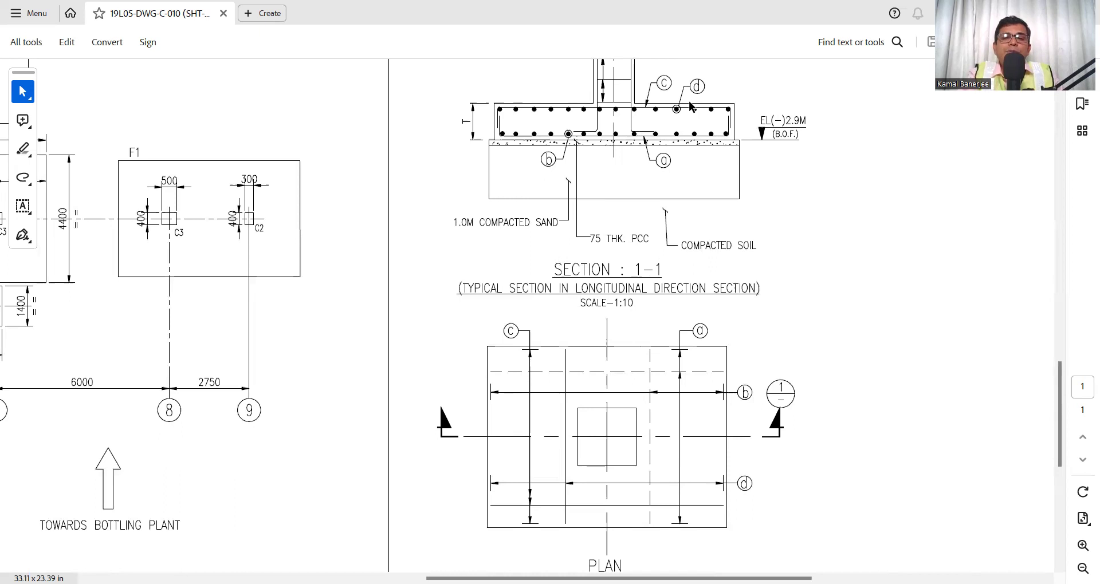
scroll(474, 181, up, 1)
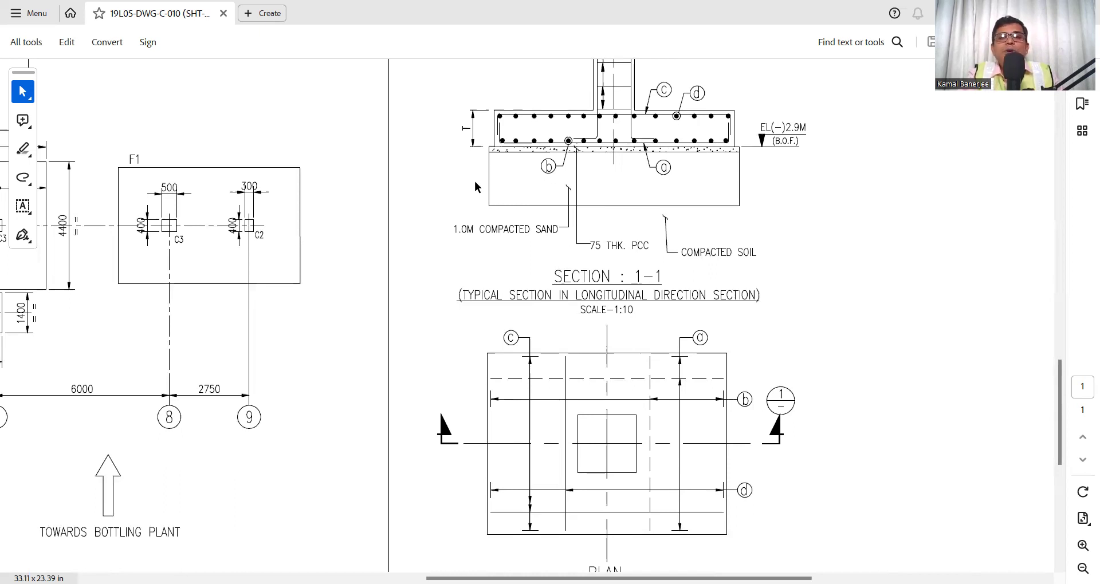
- Look up the bottom and top bar marks a to d for footings F1 to F5 in the Schedule of Foundation
scroll(430, 178, up, 10)
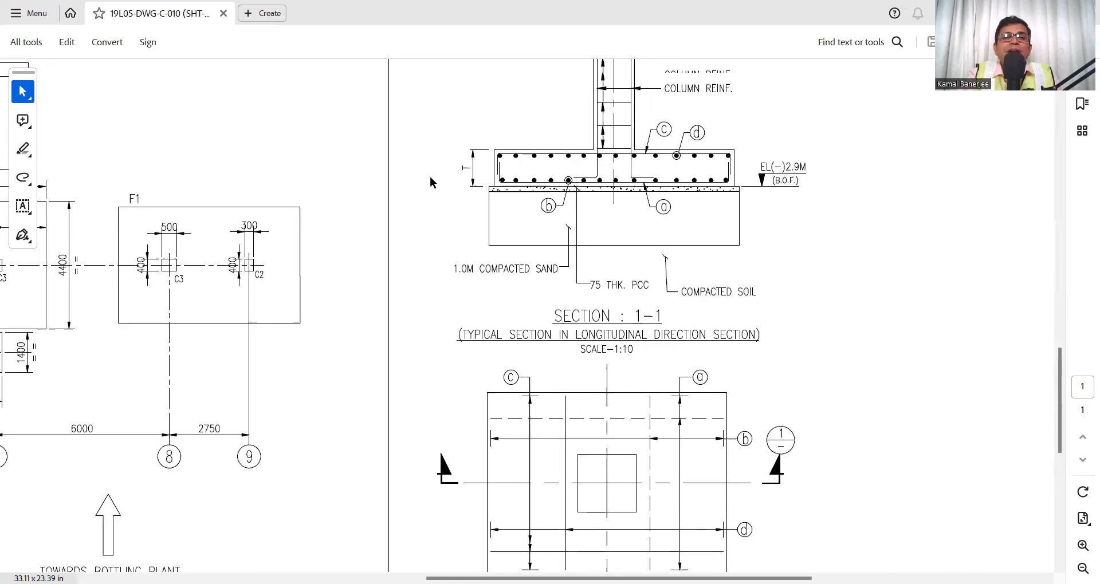
scroll(430, 178, right, 5)
scroll(430, 183, left, 20)
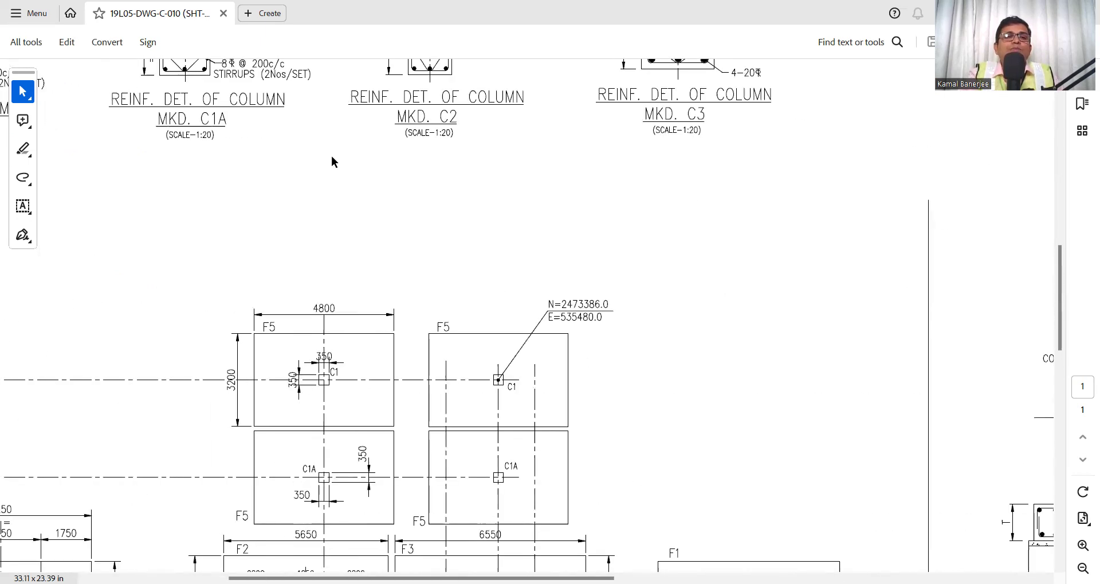
scroll(331, 157, up, 10)
scroll(331, 157, left, 3)
scroll(332, 154, up, 2)
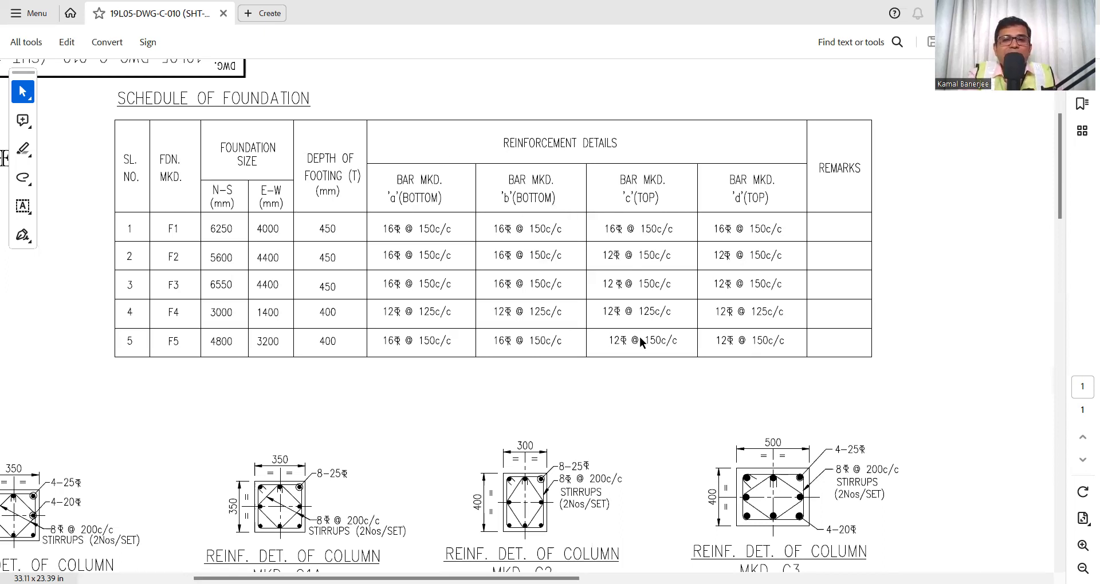
- Study the bar arrangement in the typical foundation plan and the longitudinal Section 1-1 again
scroll(639, 340, right, 5)
scroll(639, 336, down, 15)
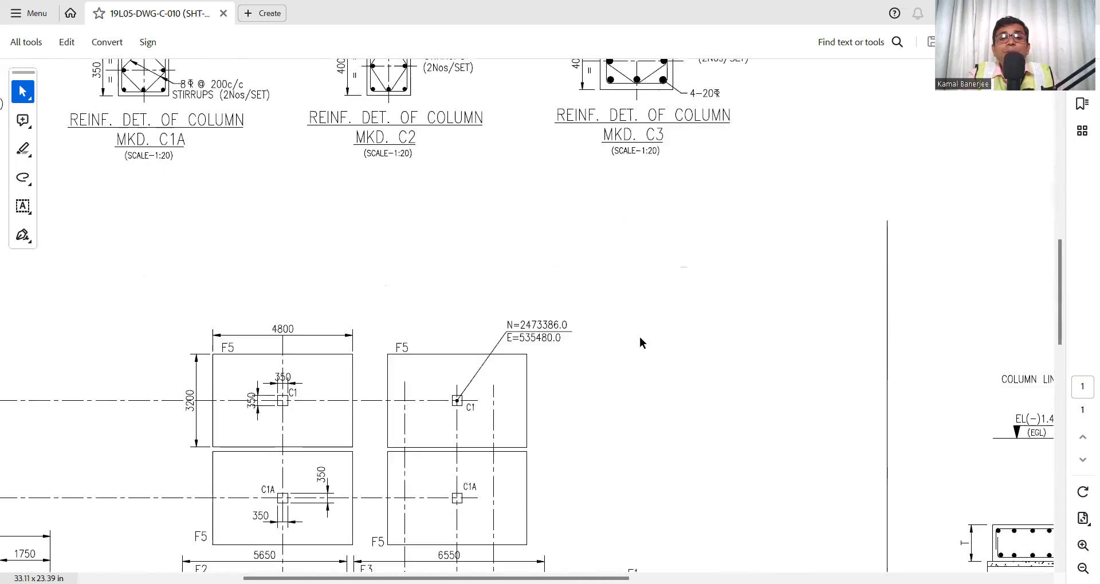
scroll(863, 410, right, 17)
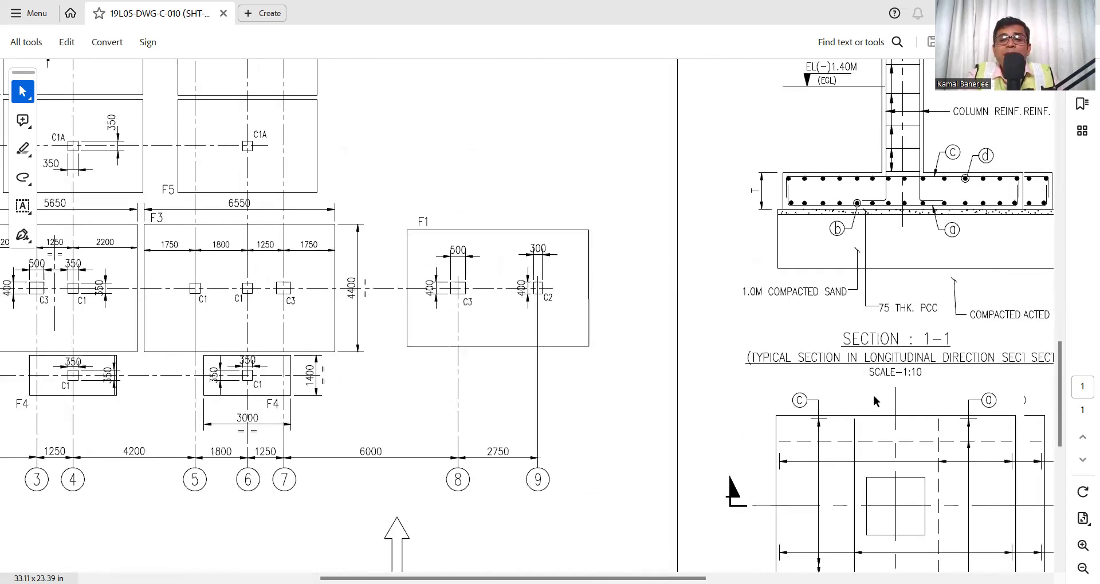
scroll(874, 401, down, 3)
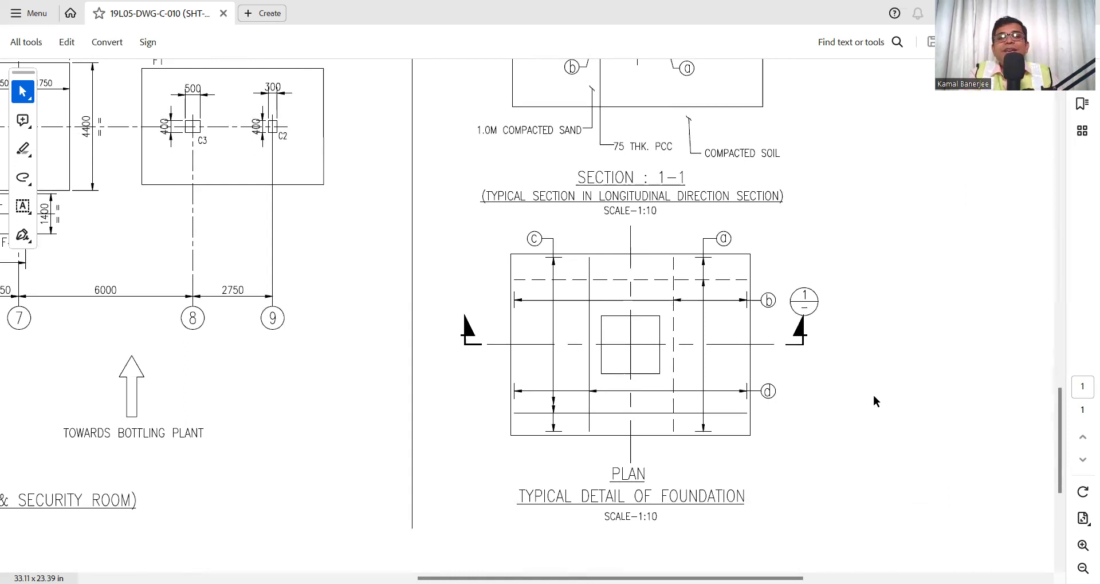
scroll(780, 233, up, 4)
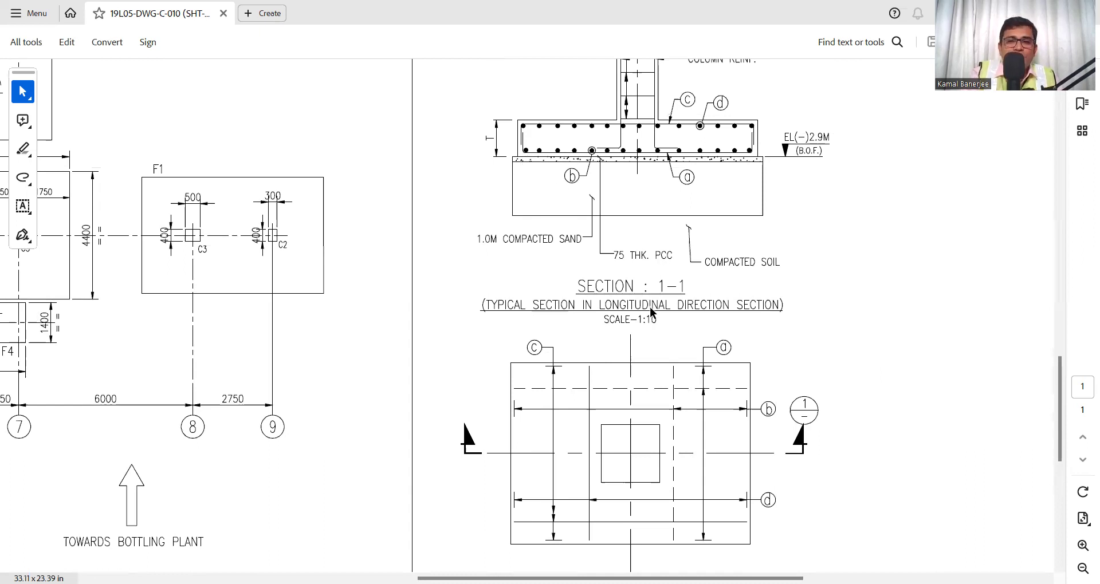
scroll(651, 312, down, 1)
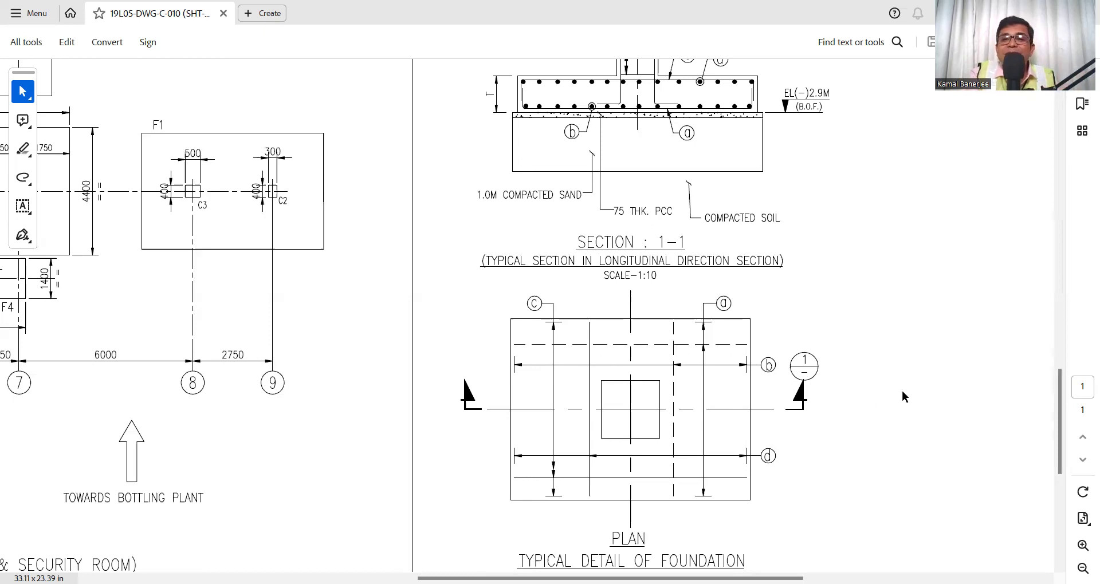
- Read the drawing notes on concrete mix, reinforcement grade and clear cover for the footing
scroll(916, 395, right, 10)
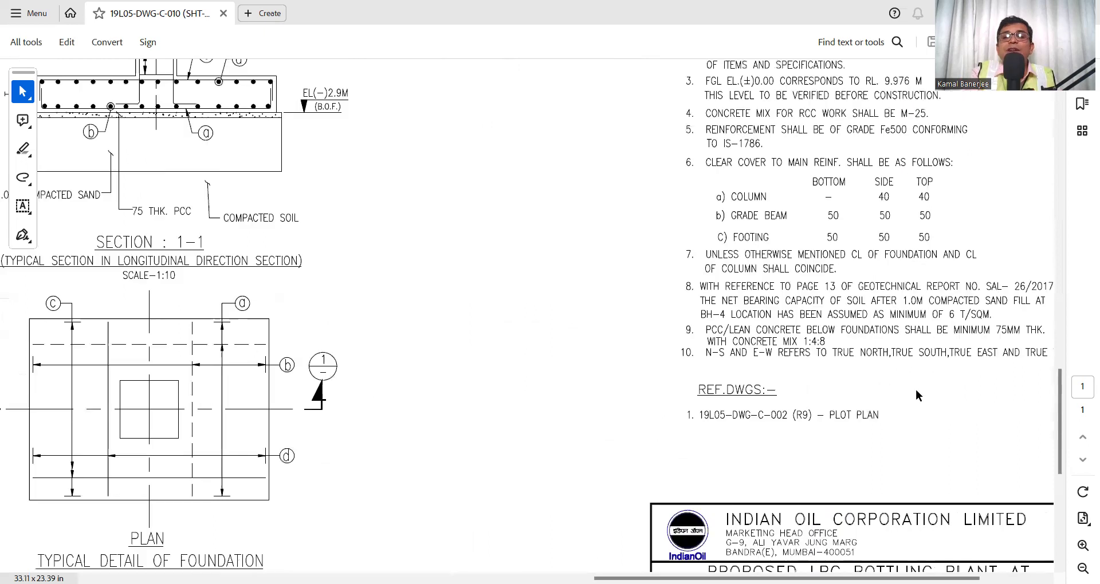
scroll(915, 395, right, 1)
scroll(765, 259, up, 2)
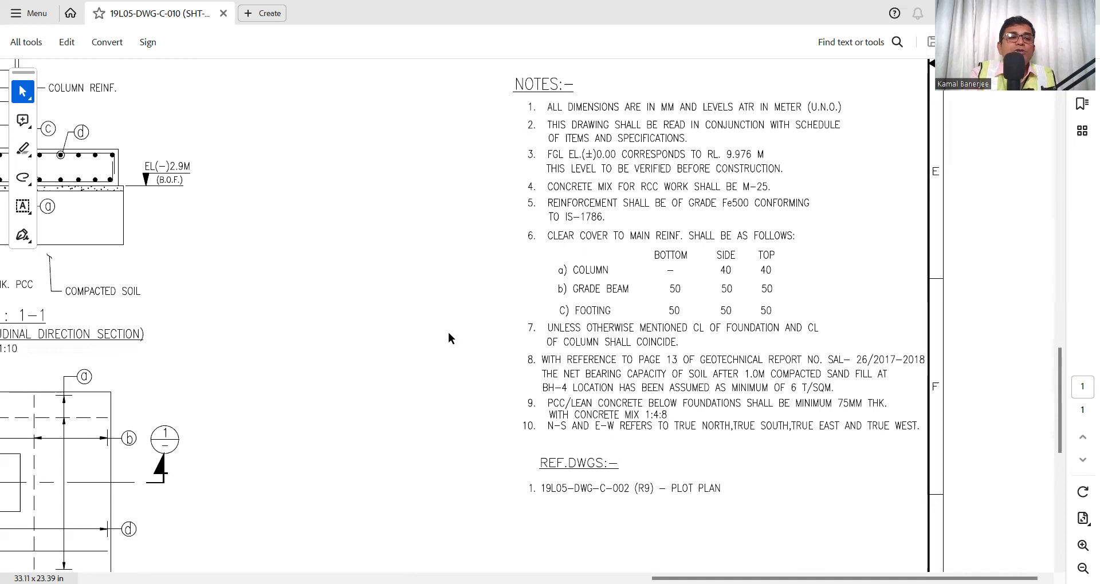
- Examine the foundation layout plan for Gate-40a and the security room, starting with footing F1
scroll(448, 332, left, 7)
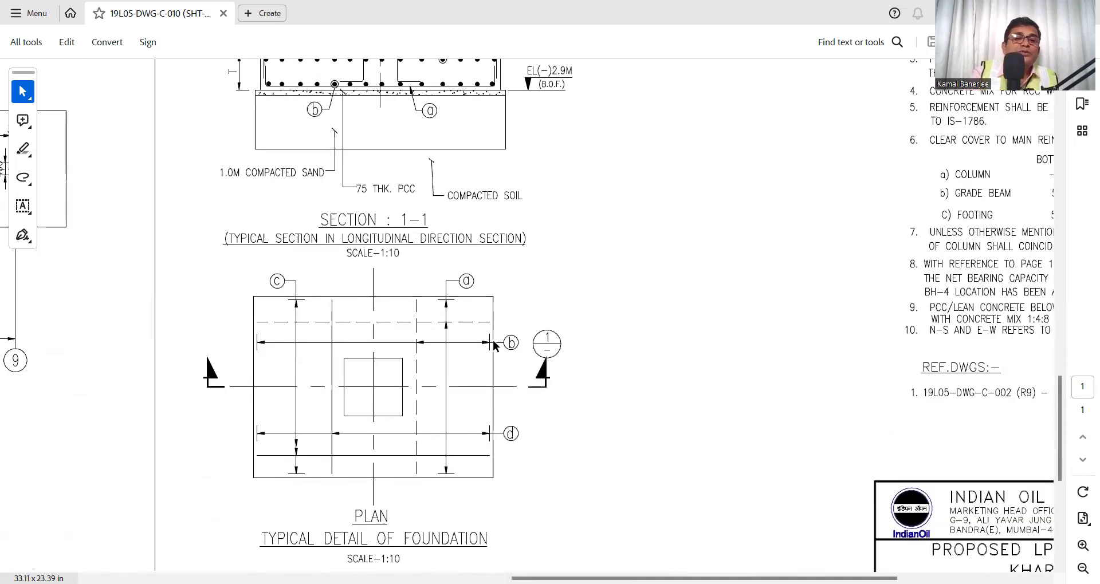
scroll(247, 350, left, 2)
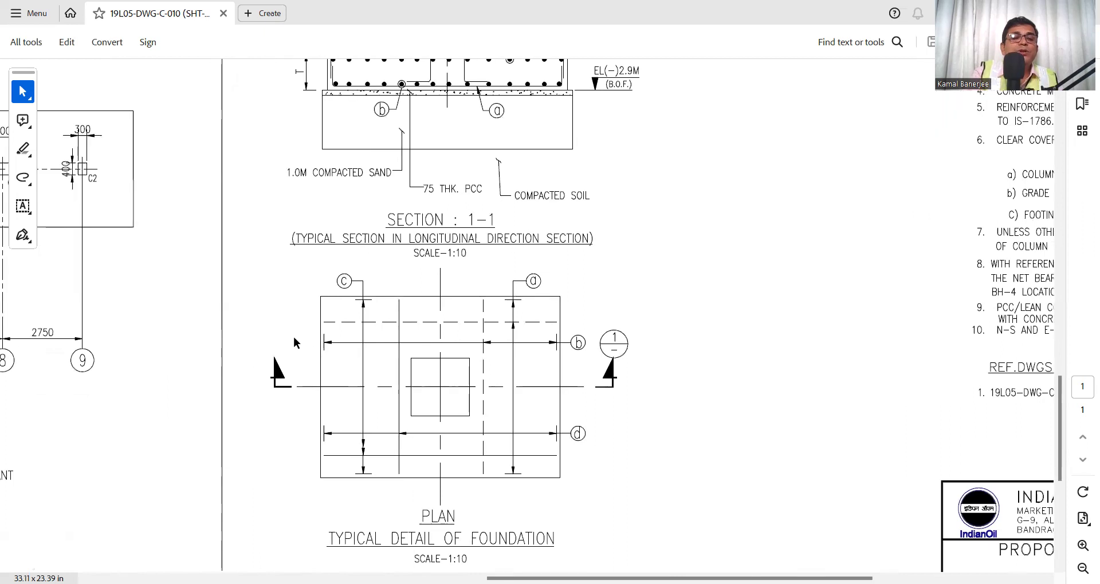
scroll(101, 305, left, 12)
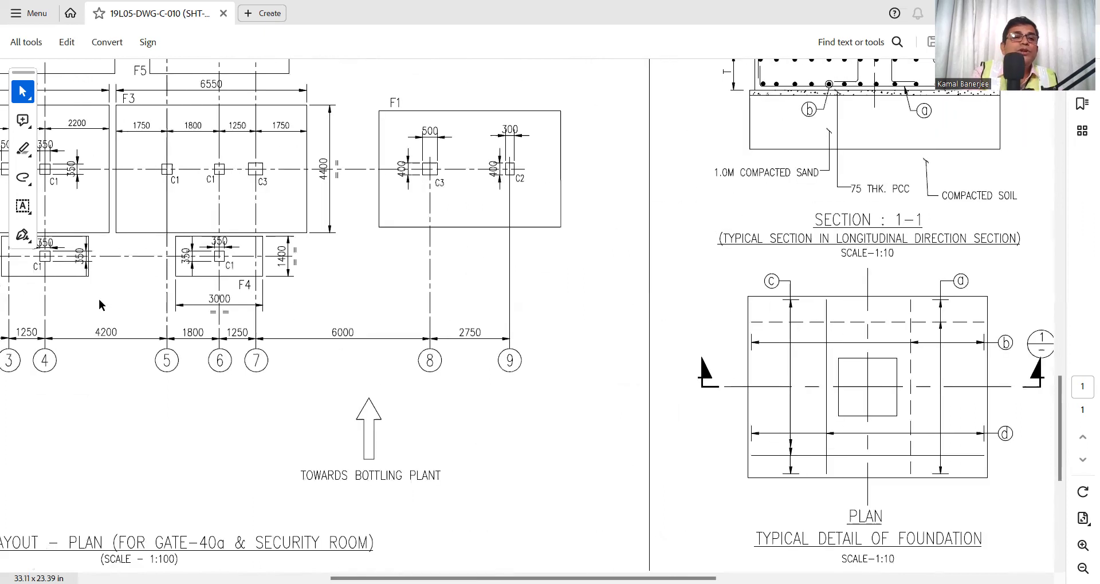
scroll(98, 299, left, 18)
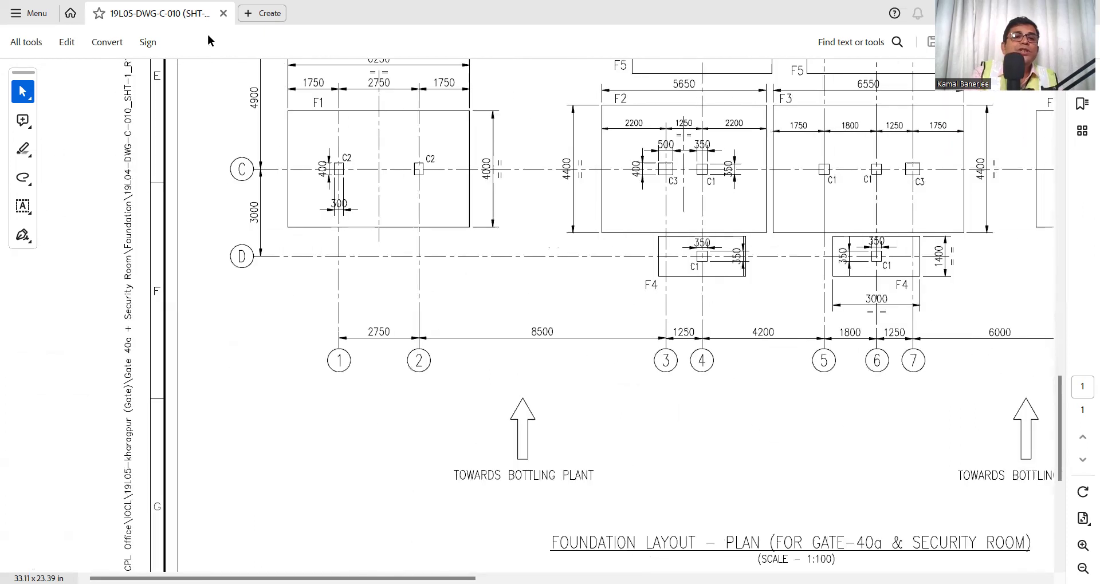
scroll(354, 134, up, 5)
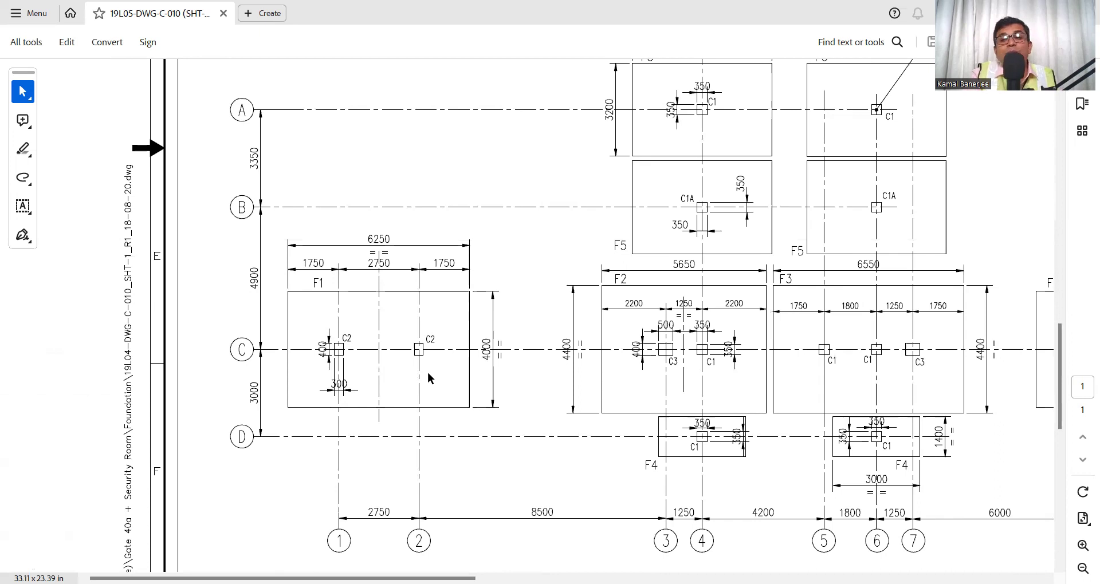
scroll(663, 380, right, 6)
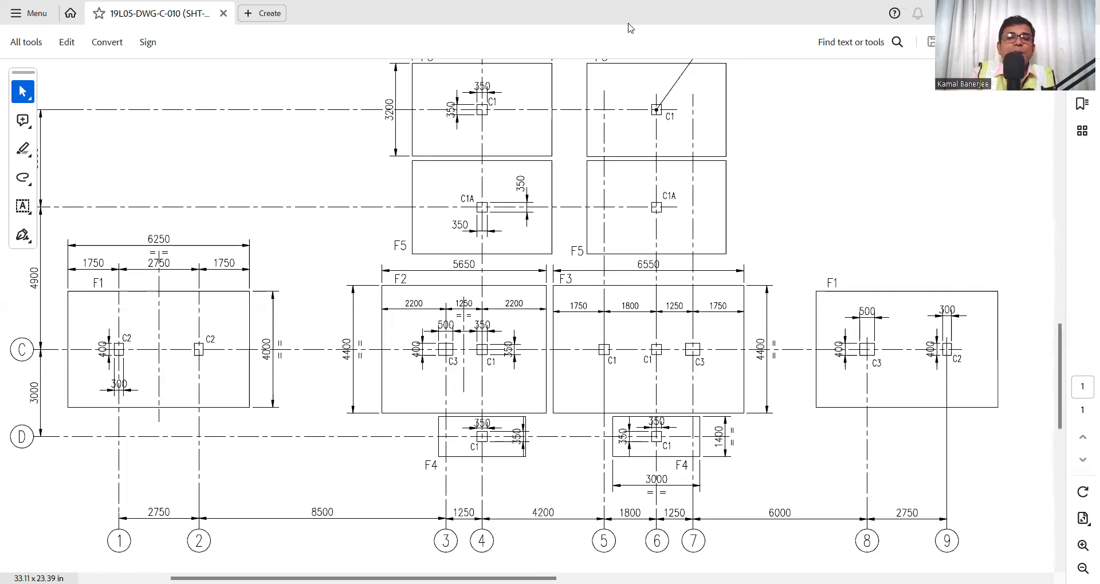
- Switch to the Excel workbook and review the Foundation sheet's heading fields, from project name and client to drawing reference
key(alt+Tab)
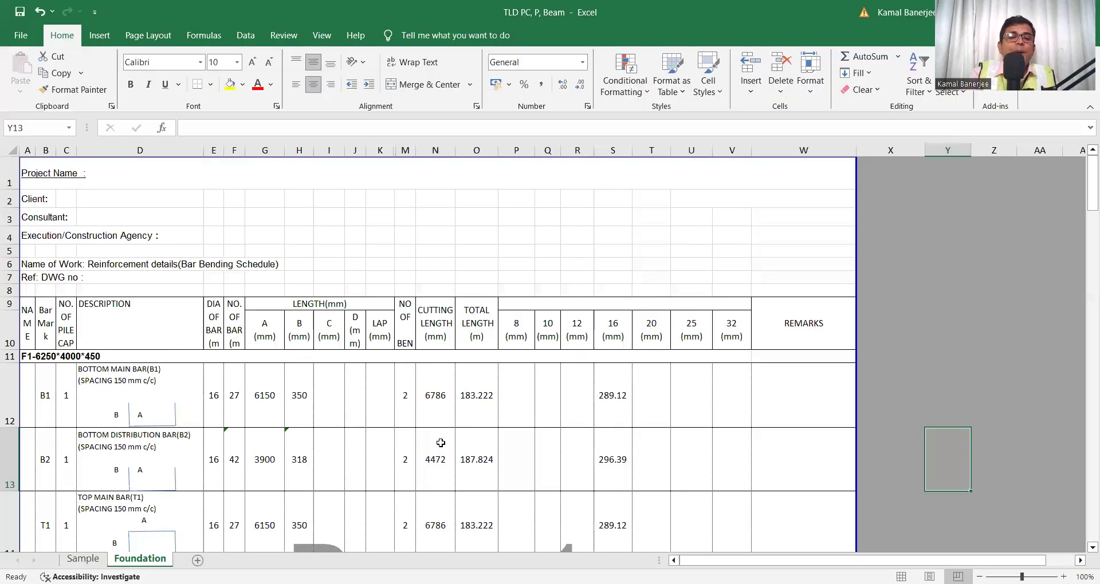
scroll(441, 443, down, 2)
scroll(440, 443, up, 1)
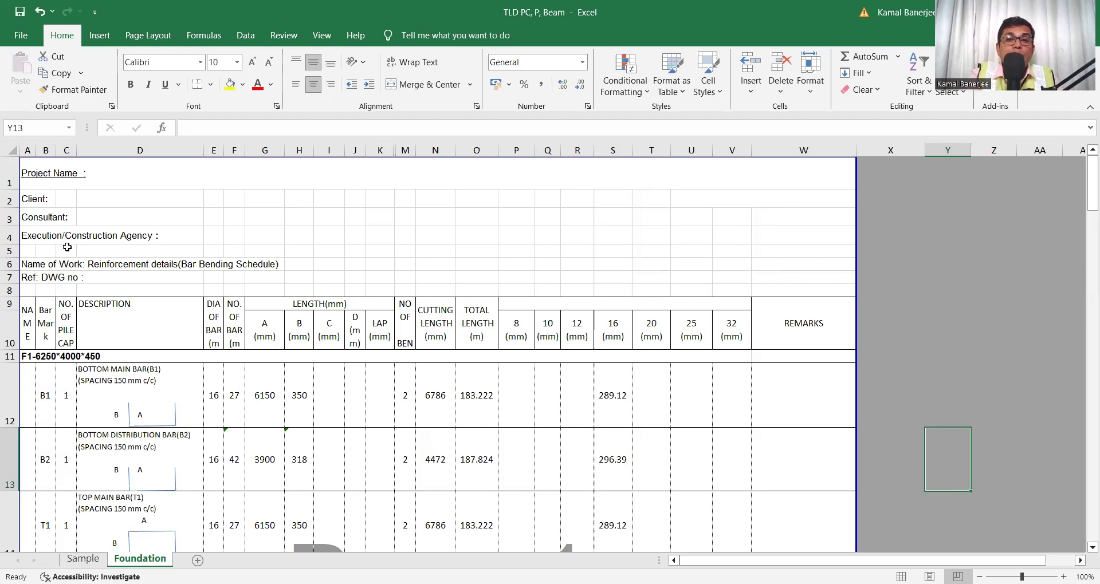
click(34, 170)
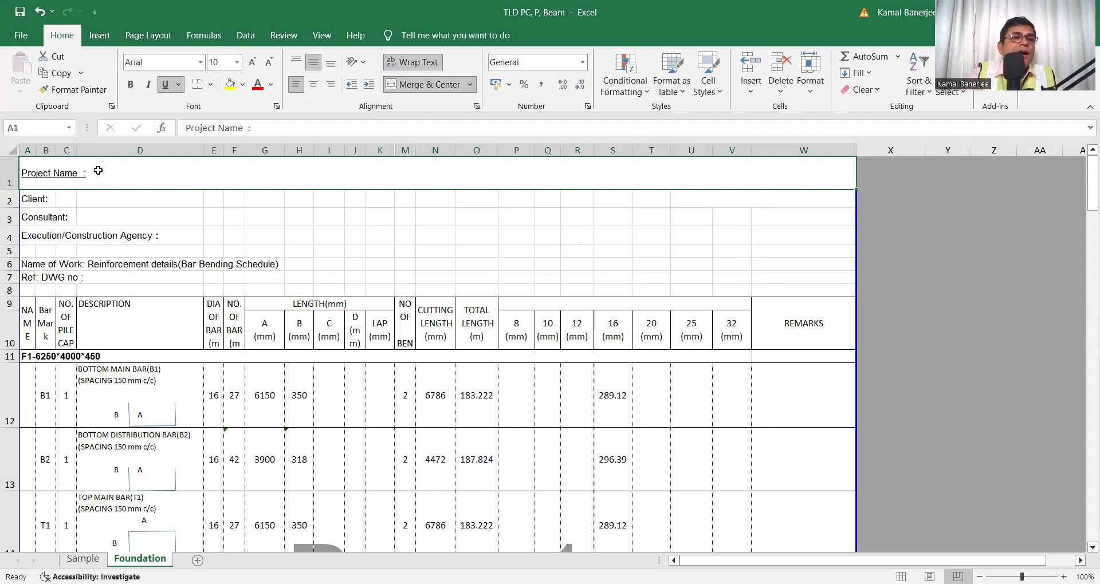
click(27, 195)
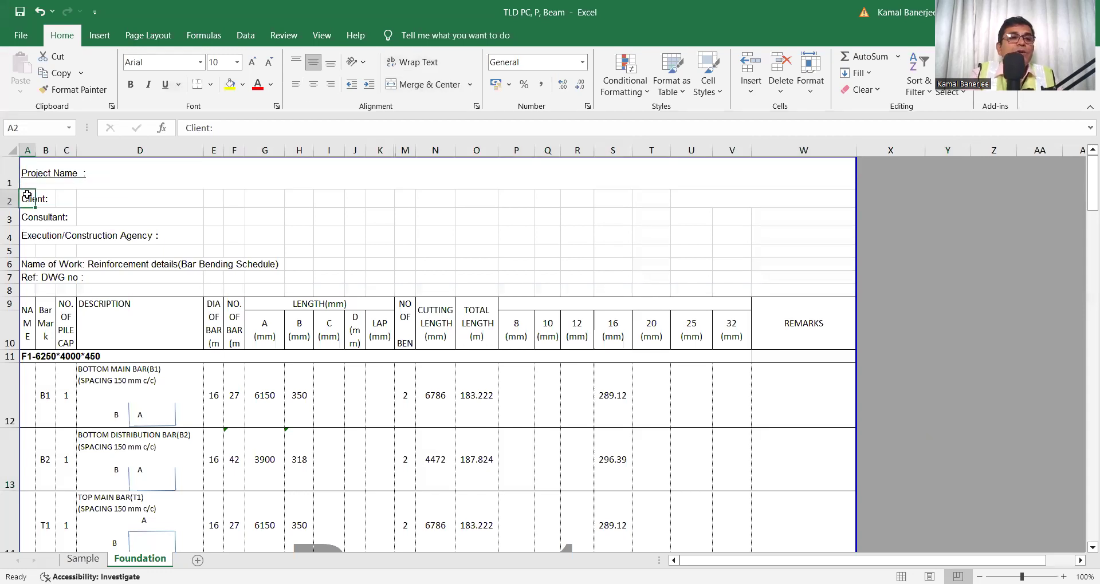
click(32, 218)
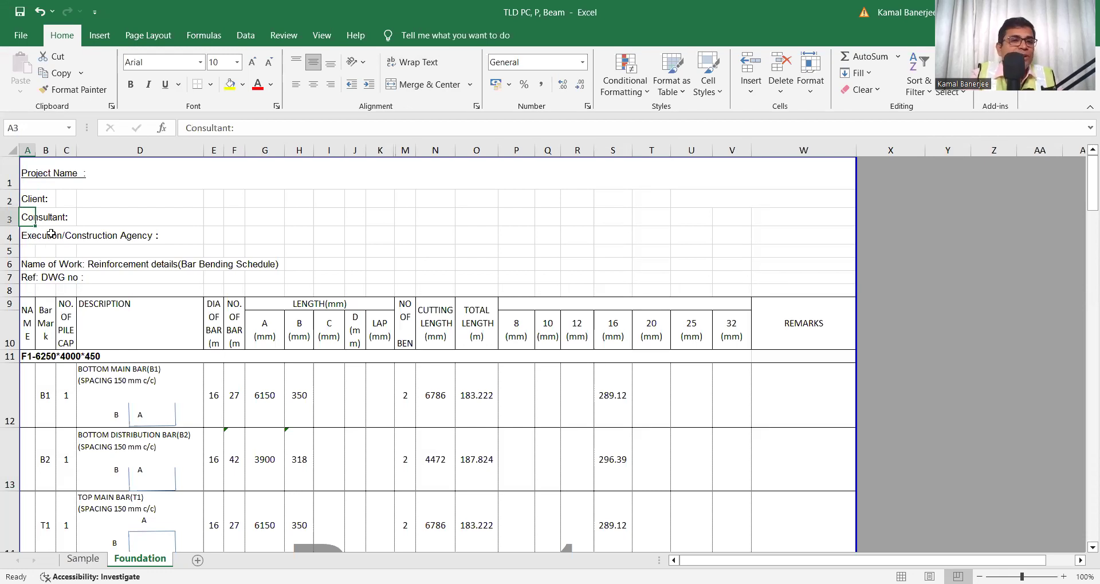
click(36, 265)
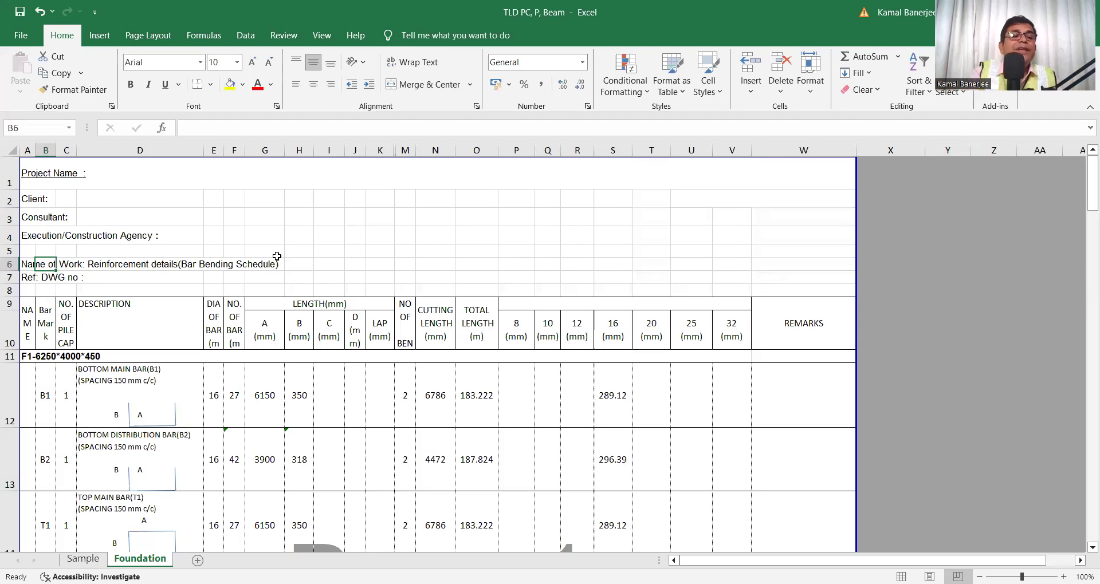
click(27, 275)
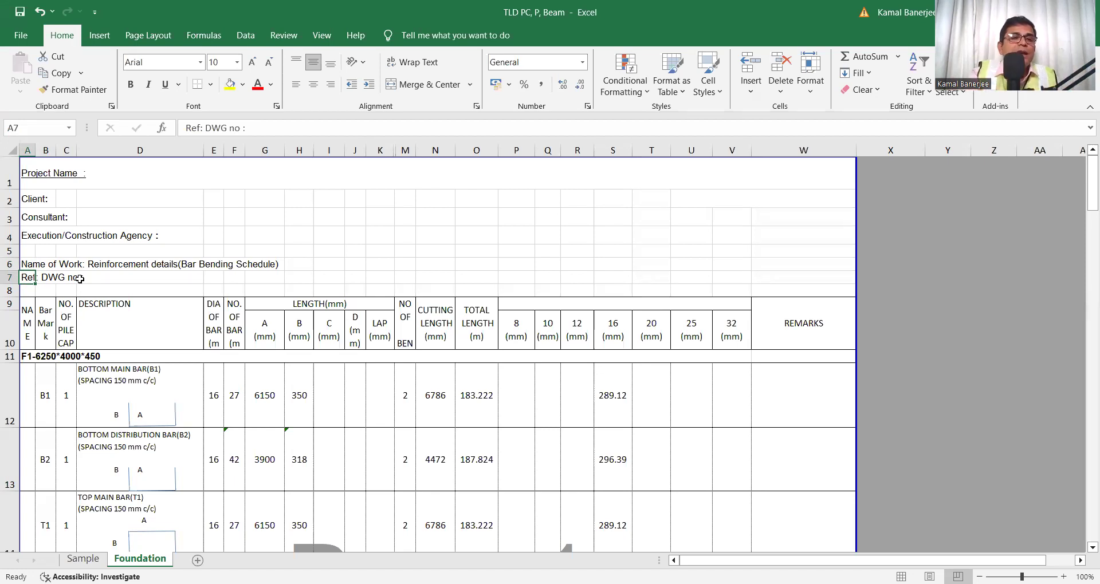
- Clear the "NO. OF PILE CAP" column heading from the bar bending schedule
click(65, 316)
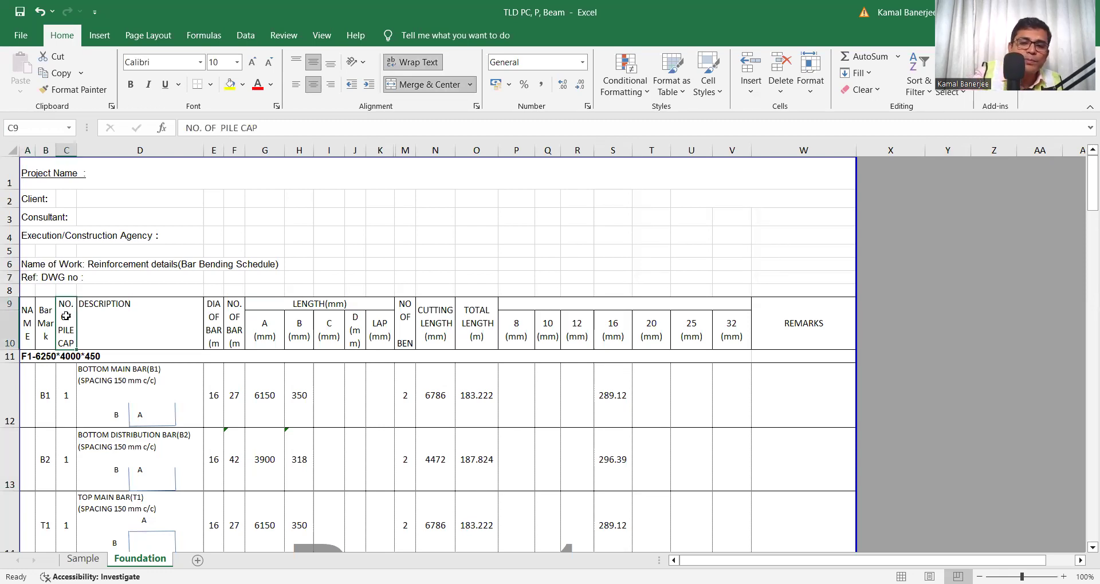
click(35, 333)
click(44, 331)
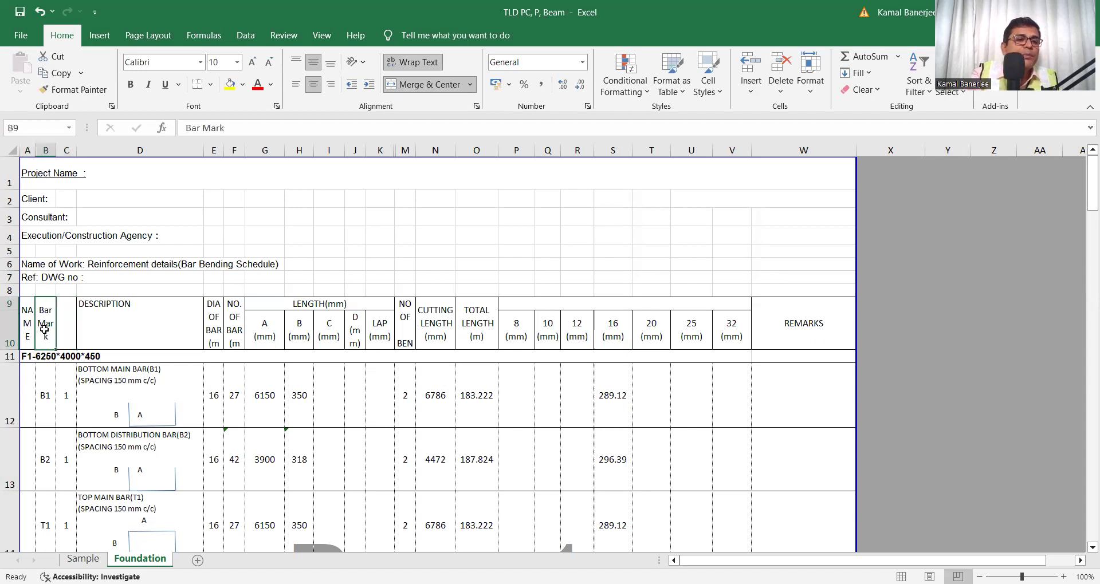
- Examine footing F1's title and the diameter and number-of-bars formula for bottom main bar B1
click(28, 358)
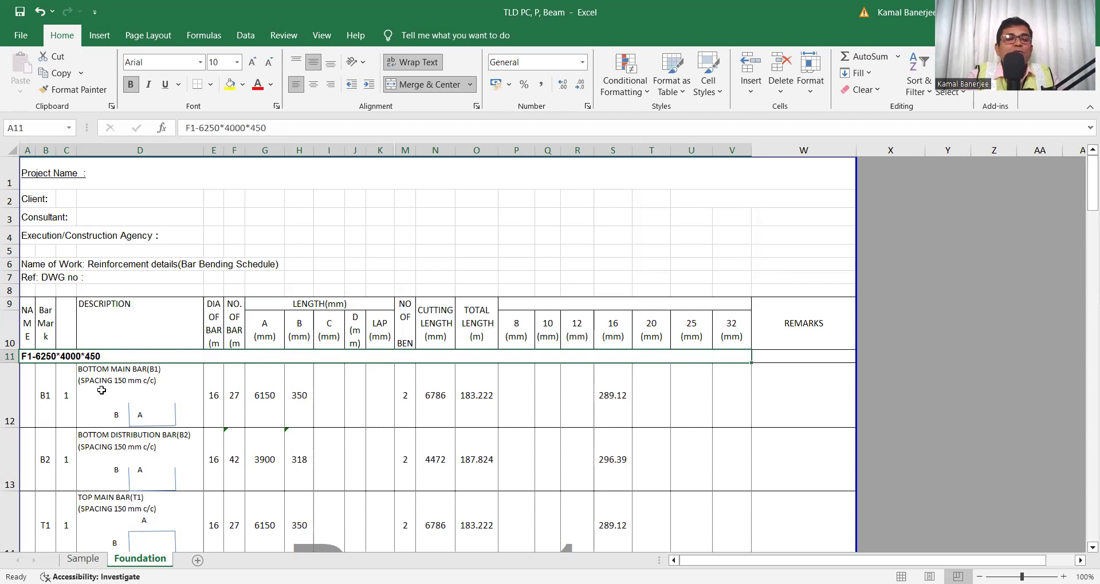
click(214, 399)
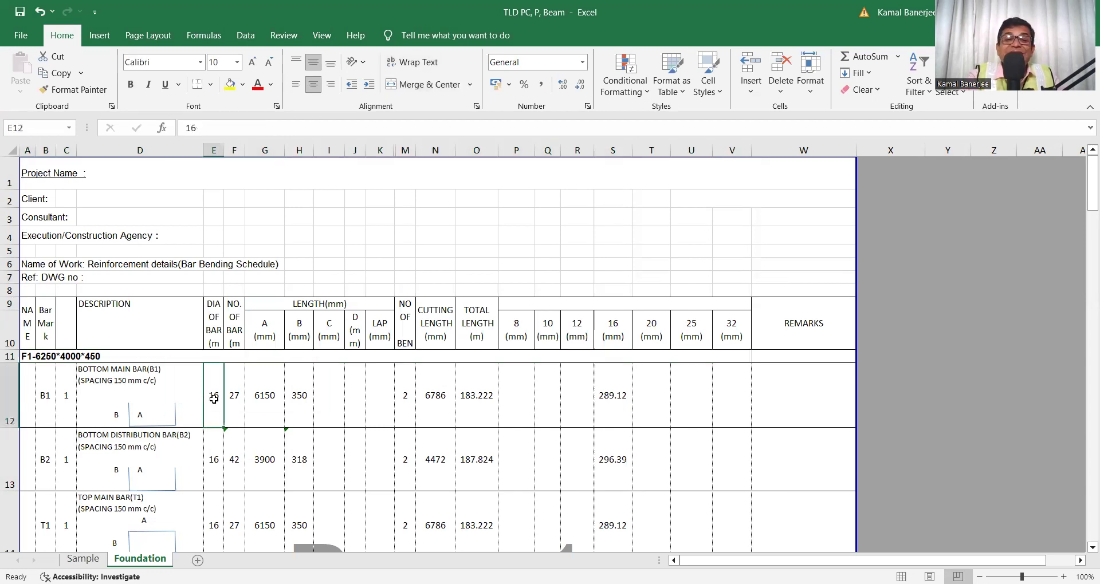
click(235, 404)
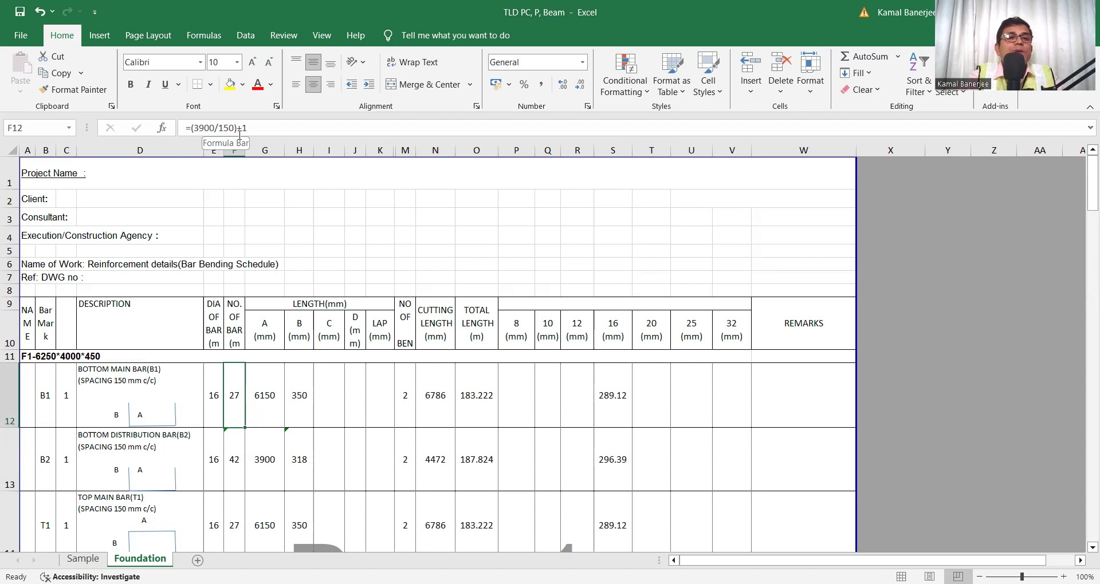
click(264, 127)
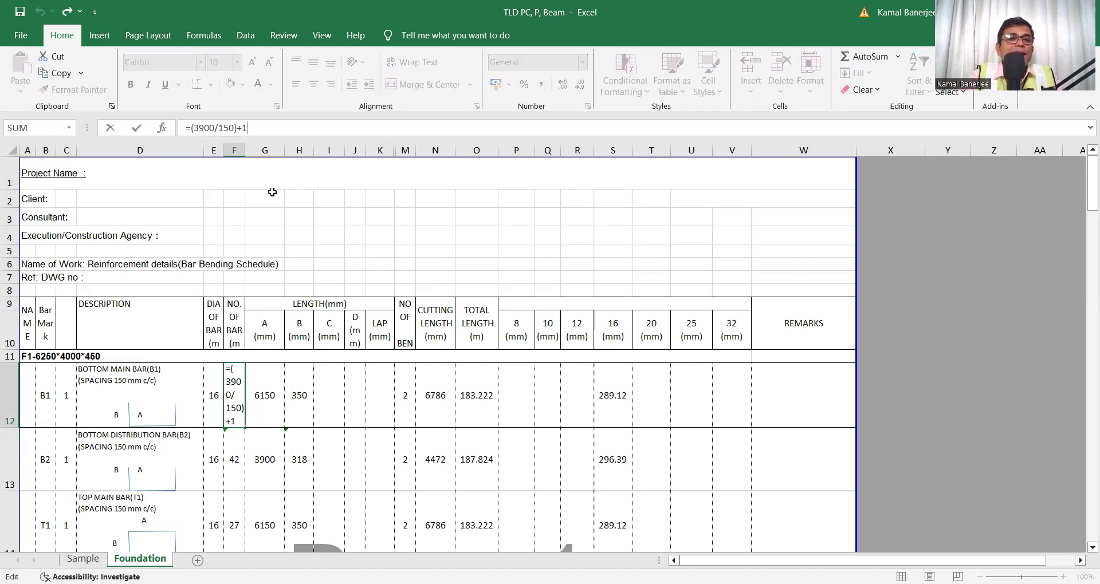
click(274, 365)
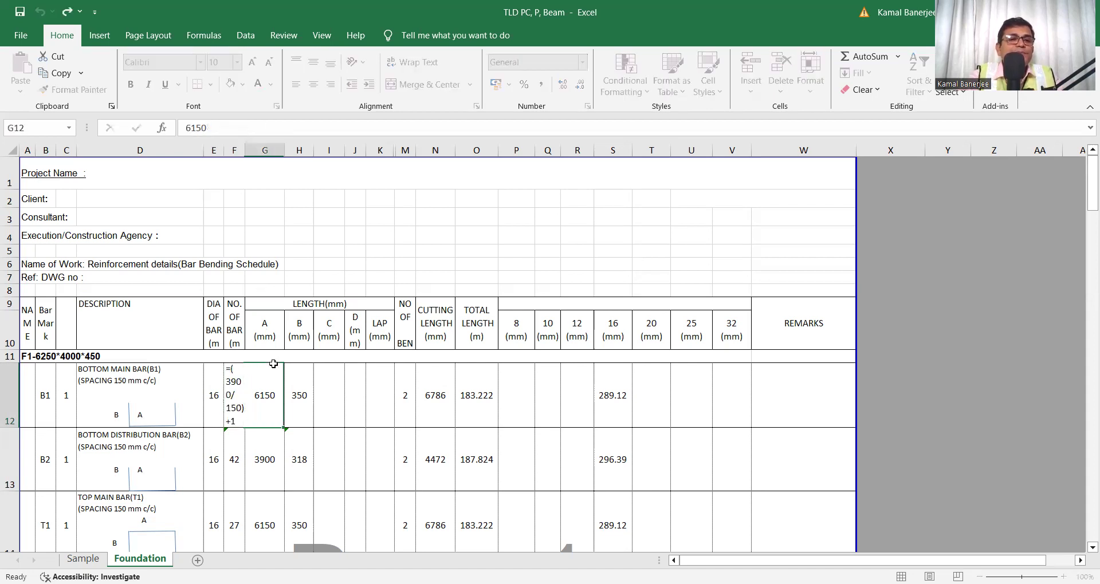
click(231, 405)
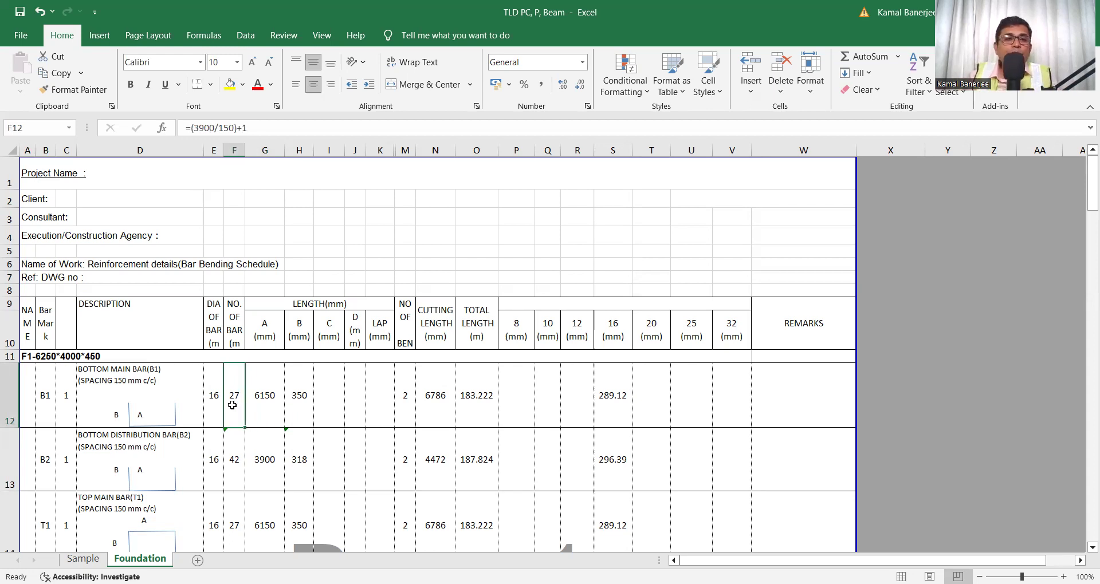
- Examine lengths A and B of bottom main bar B1, relating them to its diameter and bar count
click(266, 410)
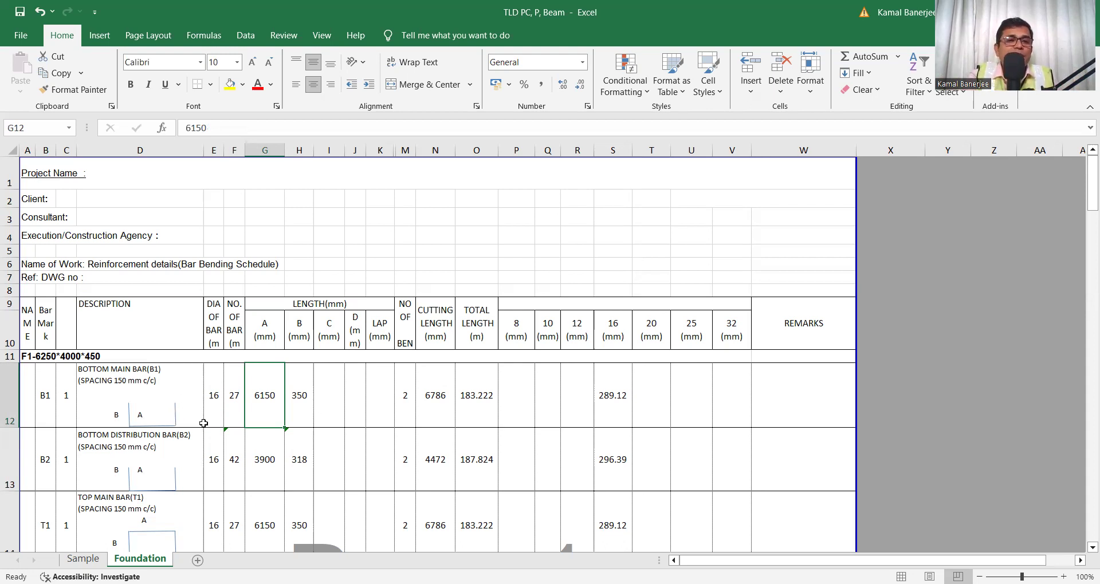
click(299, 397)
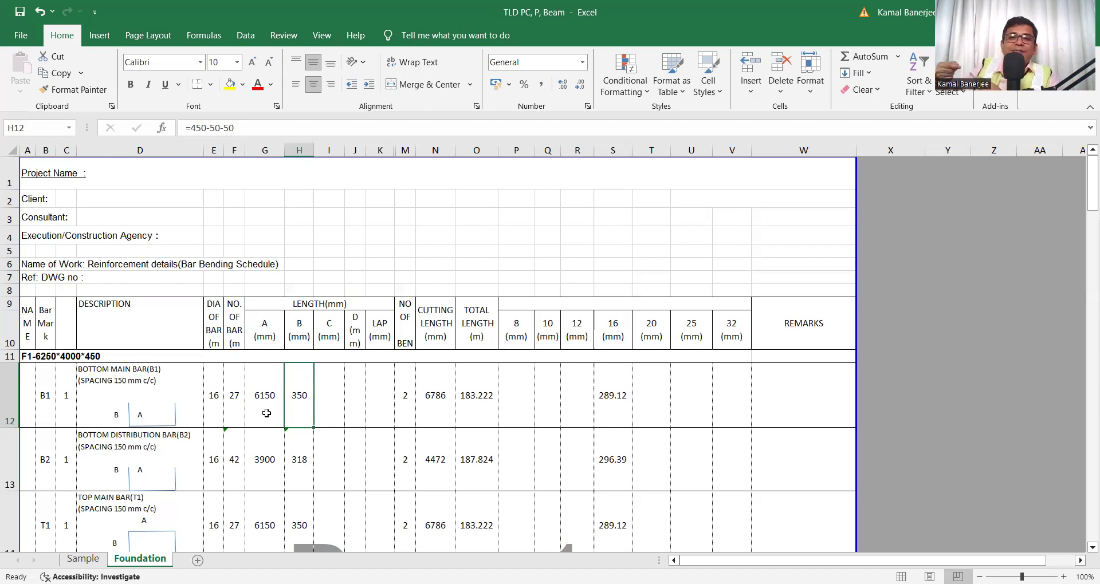
click(231, 407)
click(218, 404)
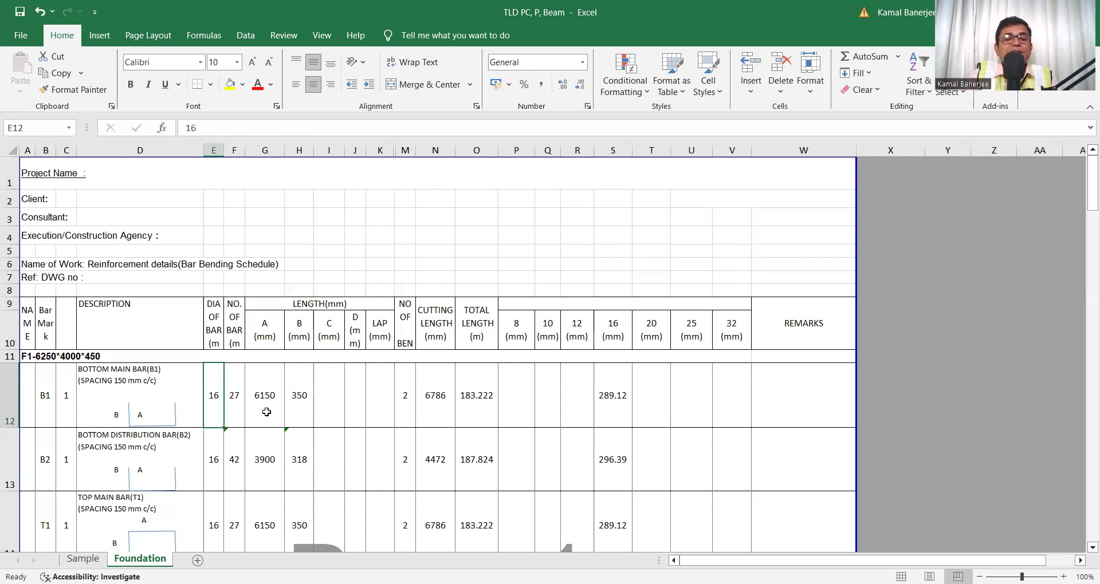
click(233, 405)
click(263, 406)
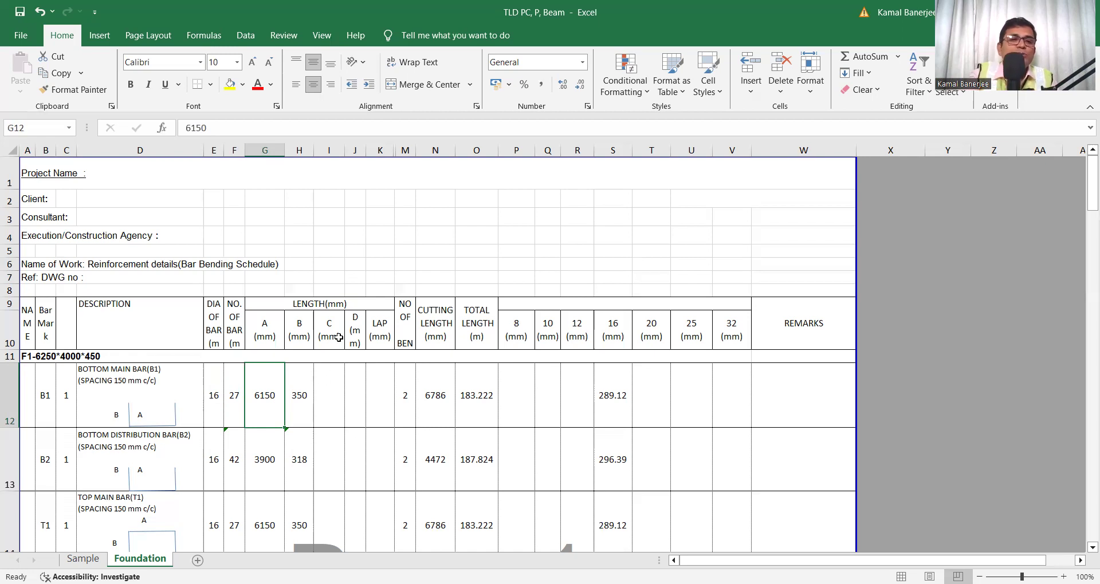
click(303, 418)
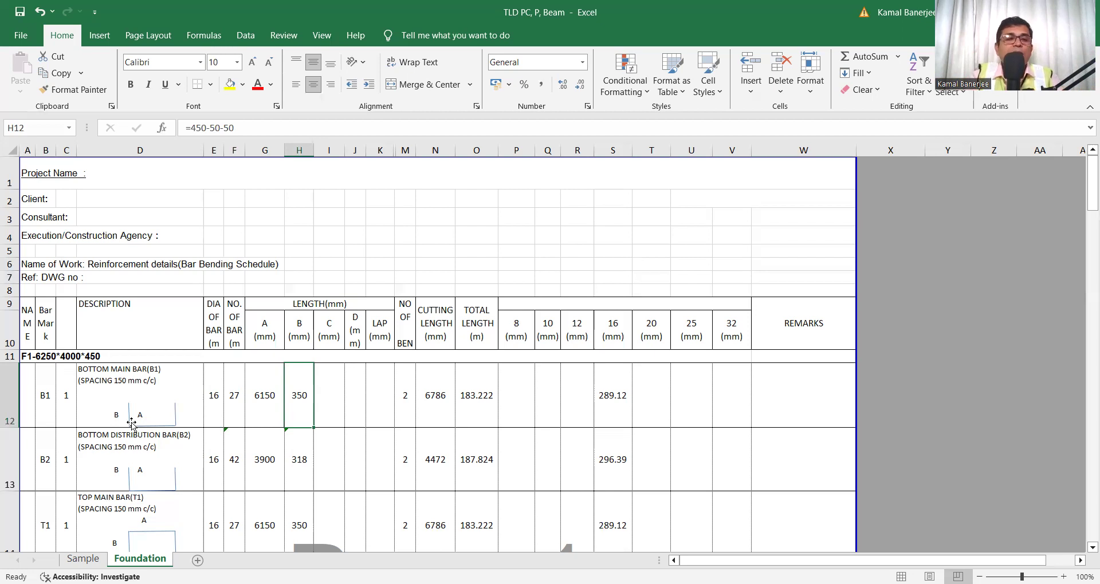
- Examine bar B1's number of bends and the formulas for its cutting length, total length and 16 mm weight
click(402, 413)
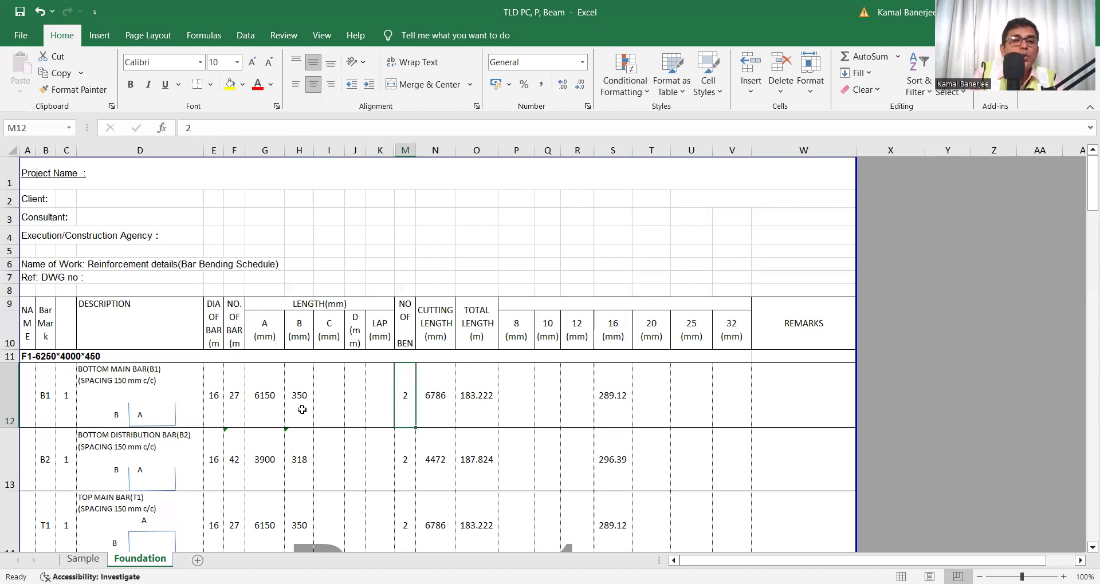
click(437, 407)
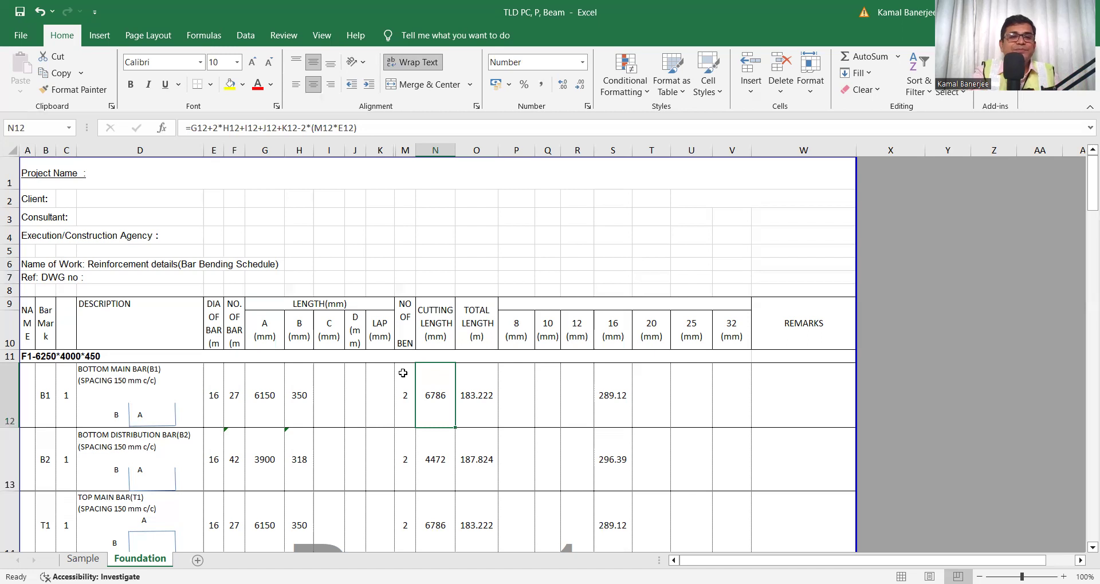
scroll(443, 420, down, 1)
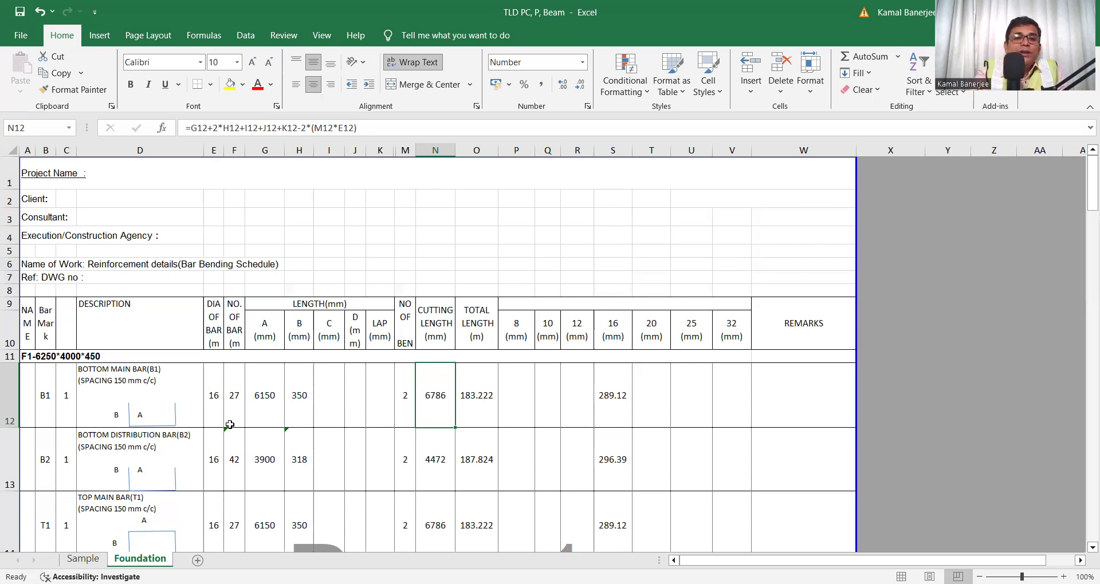
click(481, 400)
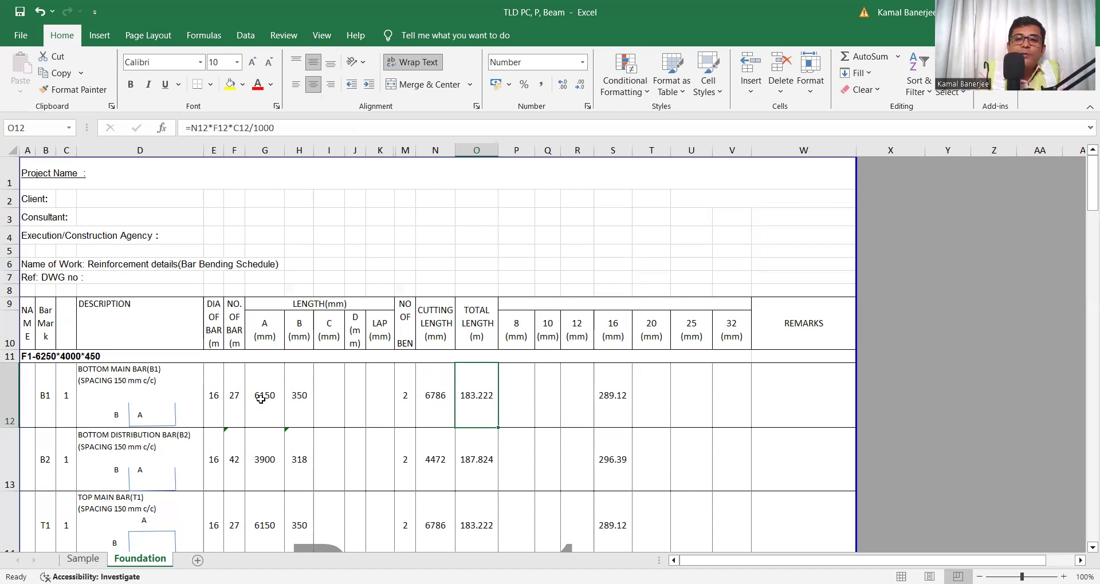
click(430, 416)
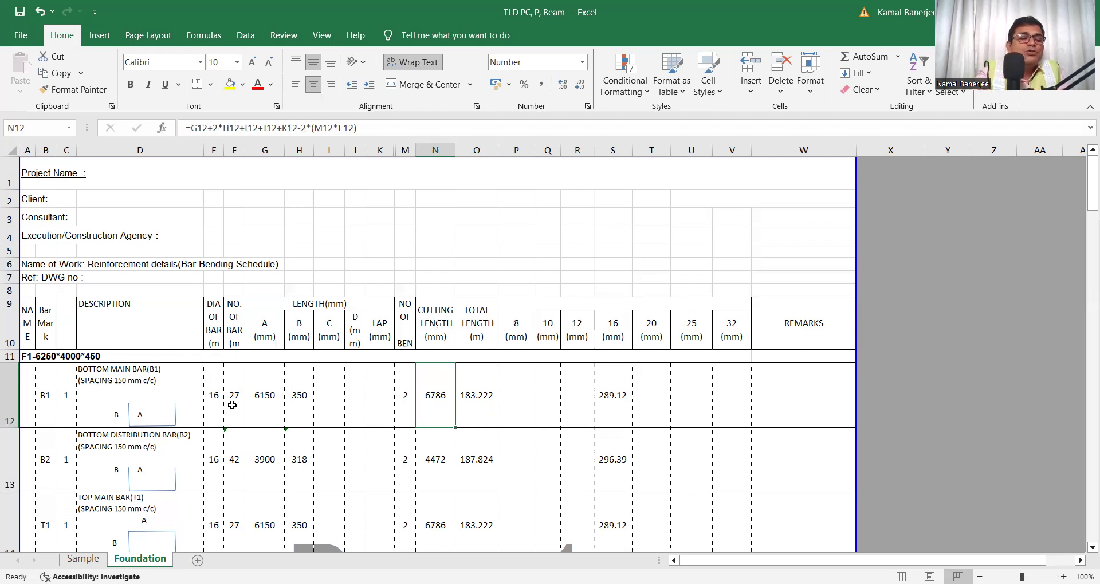
click(607, 406)
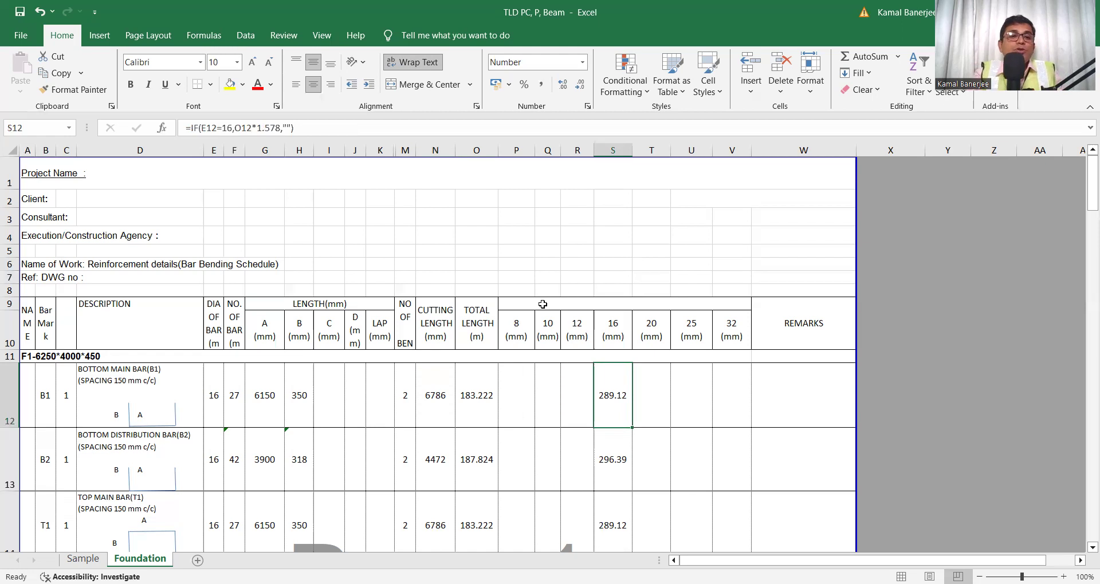
- Test bottom main bar B1's diameter at 12 mm and 20 mm, and set it back to 16 mm
click(216, 395)
text(12)
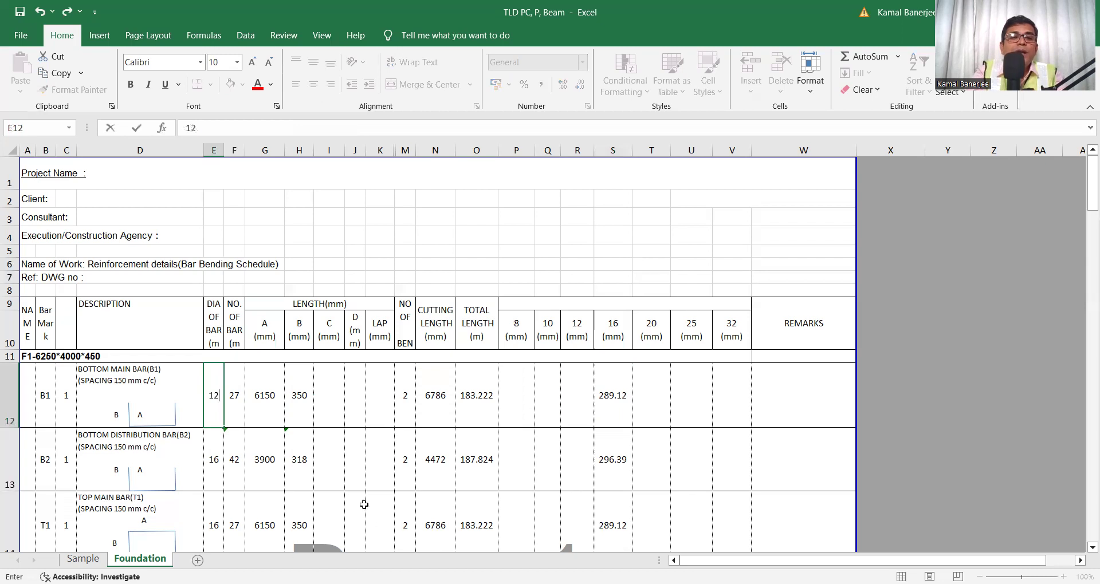
click(357, 455)
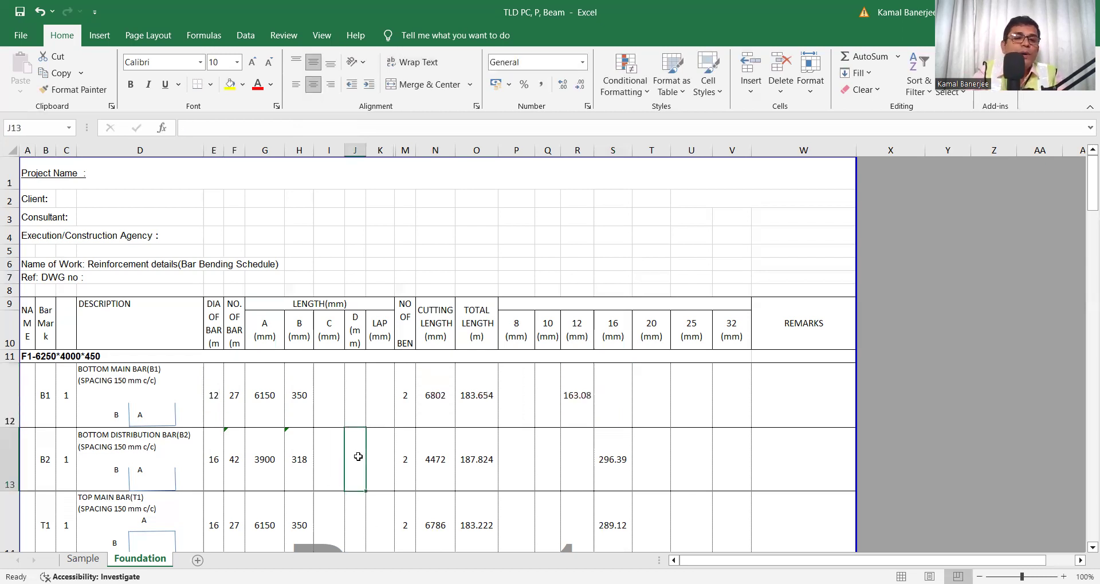
click(219, 408)
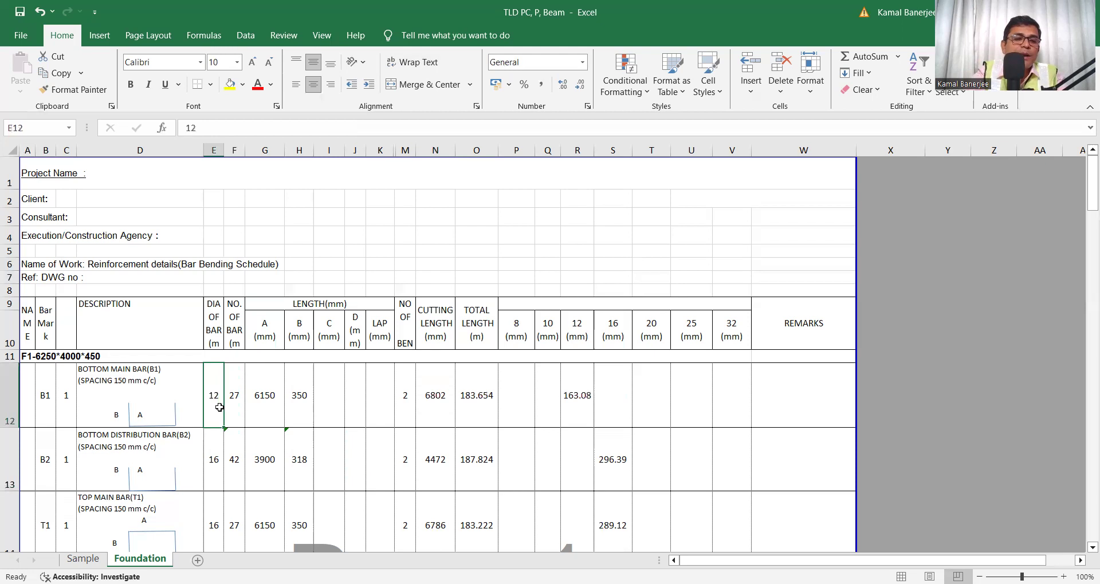
text(20)
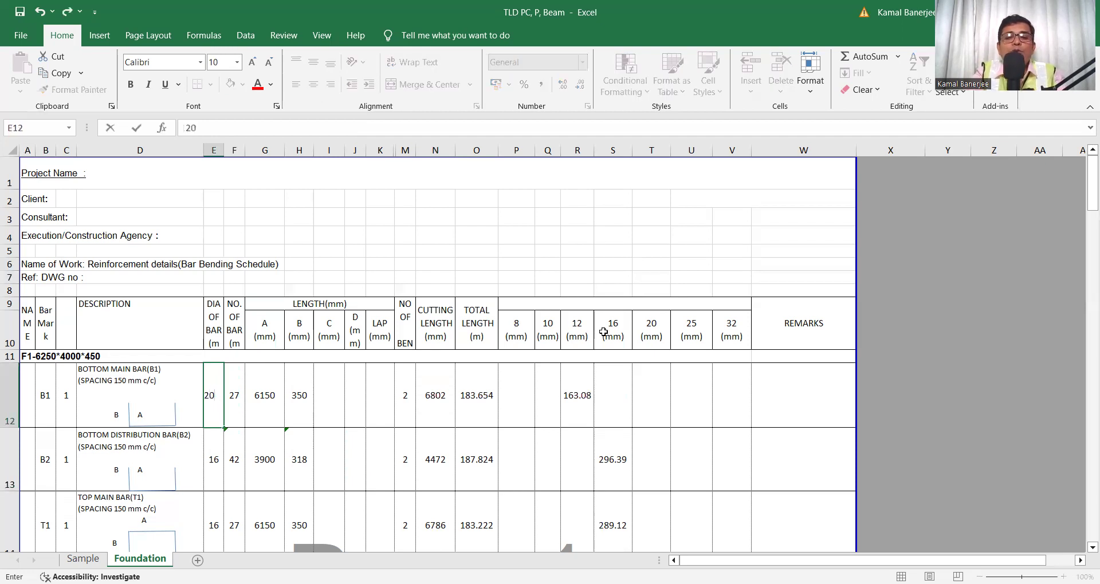
click(704, 445)
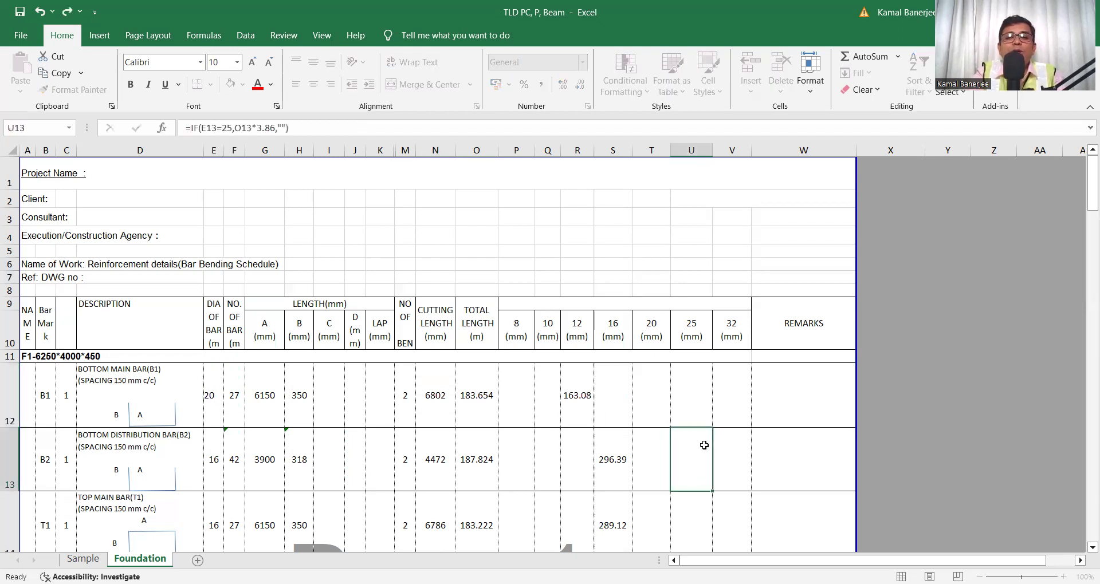
click(217, 406)
text(16)
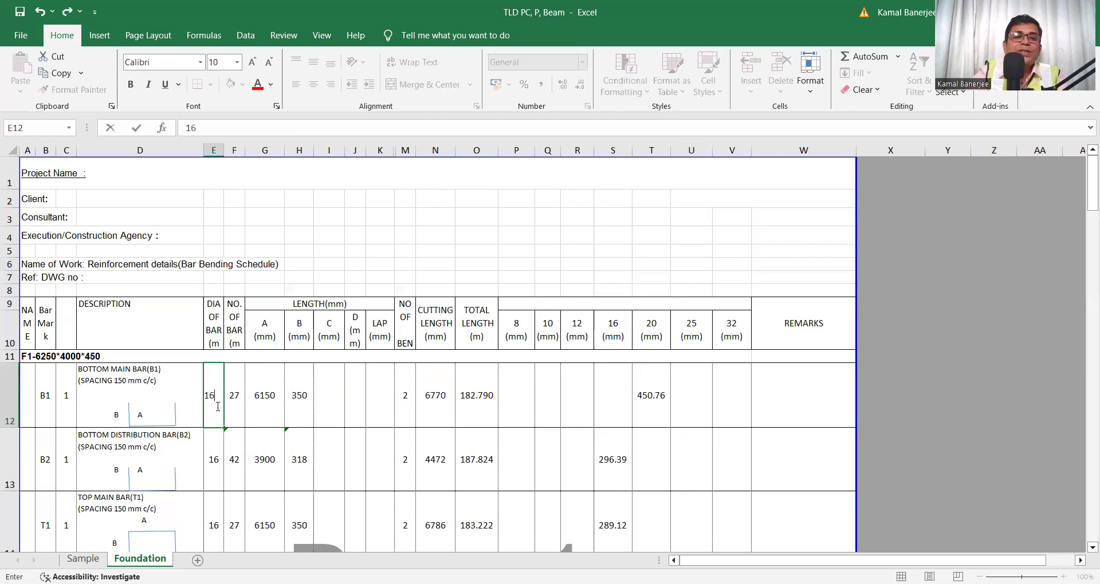
click(660, 452)
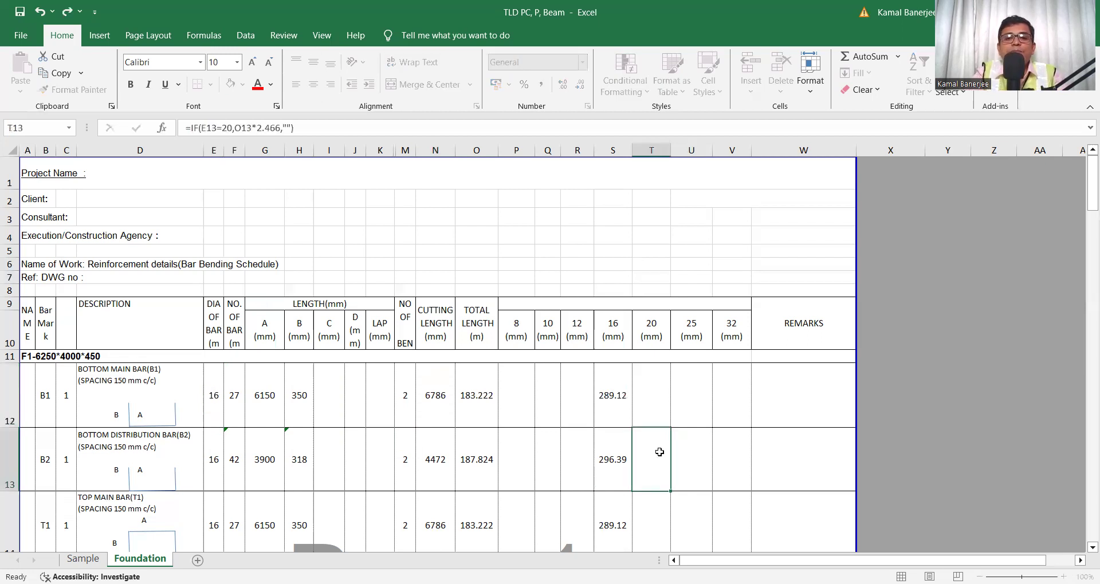
- Study the 16 mm weight formula for bar B1 again, along with the bar rows below it
click(623, 412)
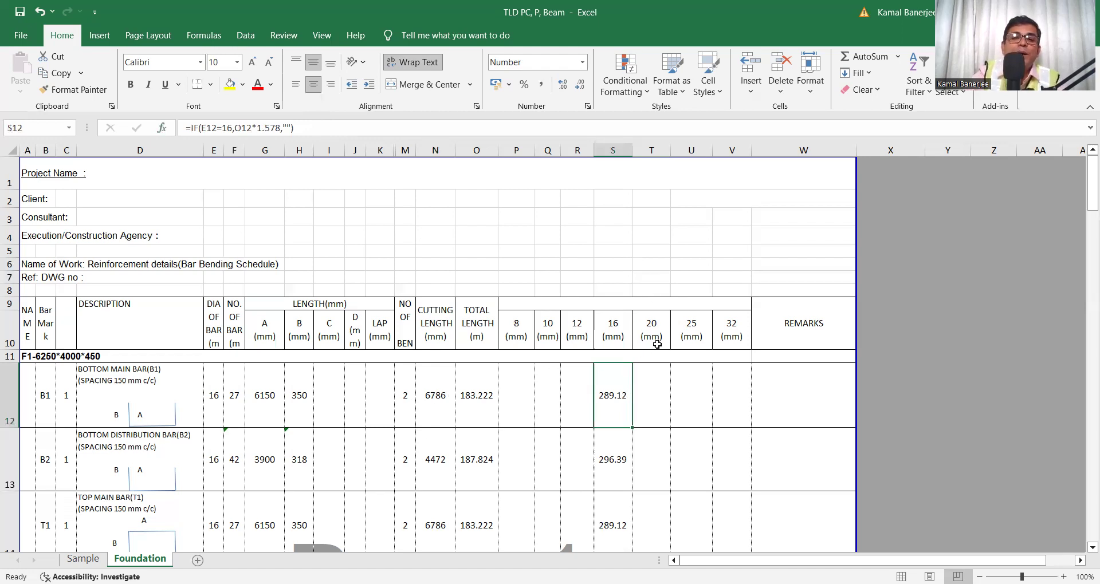
scroll(639, 412, down, 1)
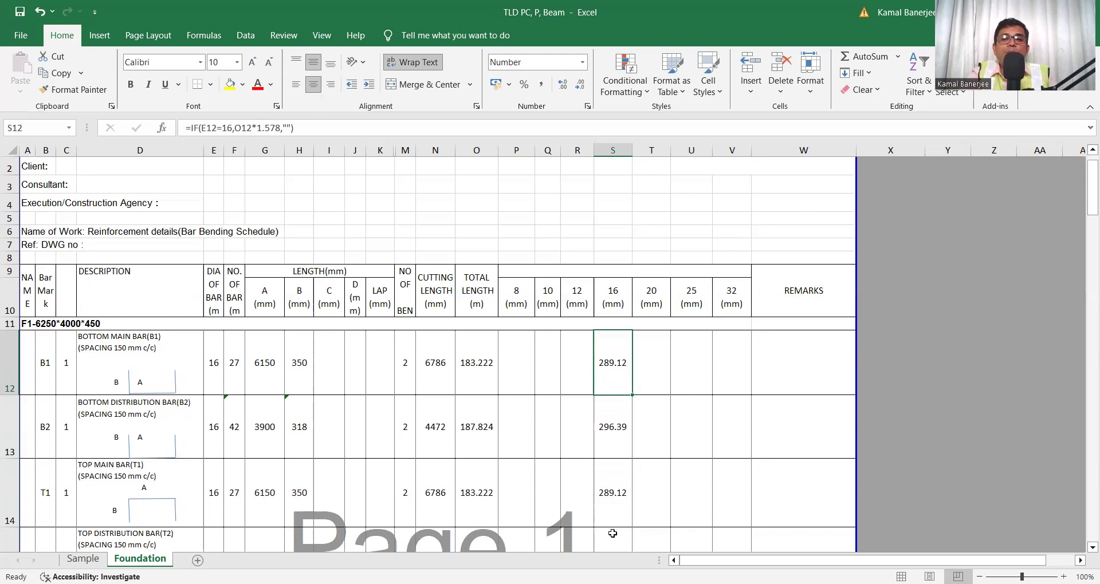
- Examine bottom distribution bar B2's bar-count formula and length A, and compare its length B formula with bar B1's
scroll(612, 534, down, 2)
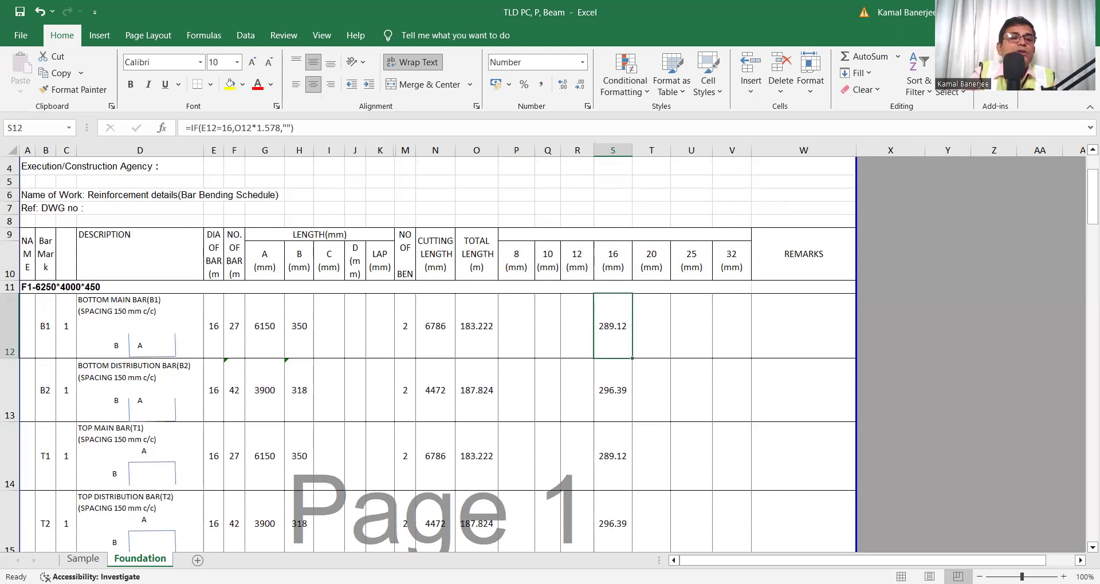
click(124, 384)
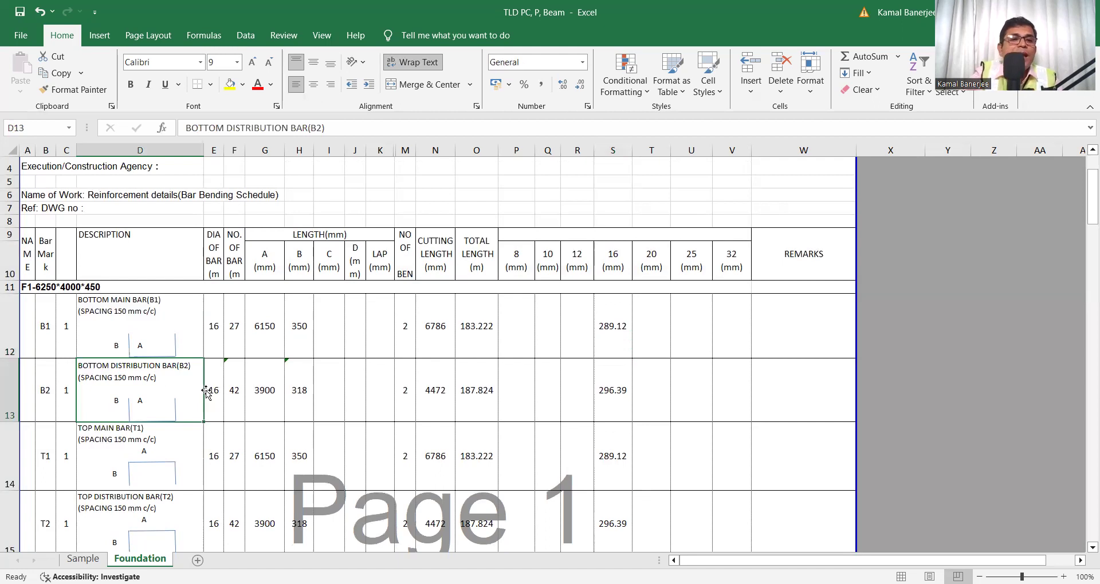
click(240, 394)
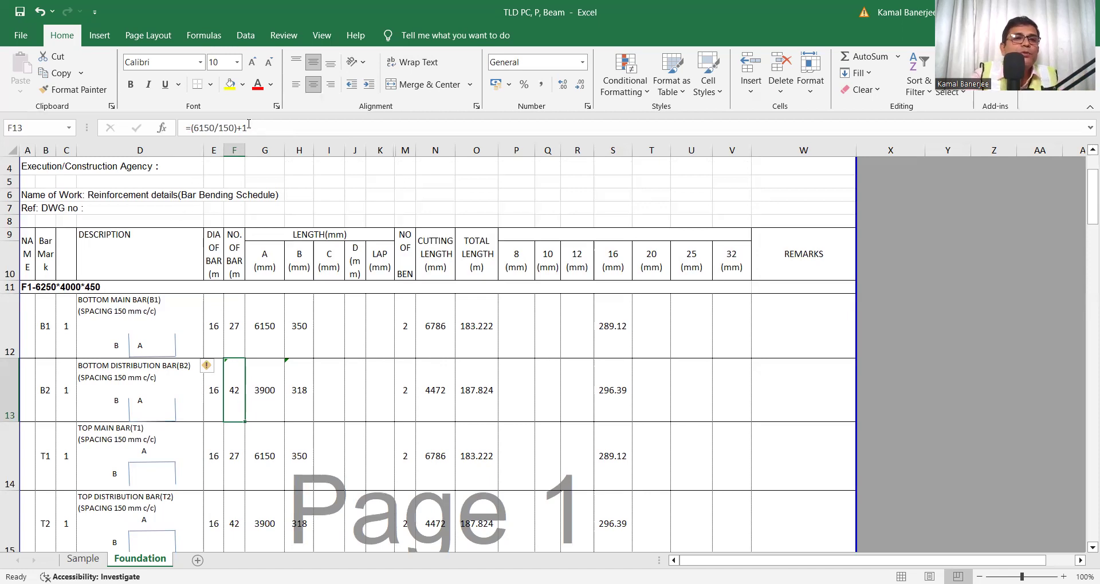
click(261, 404)
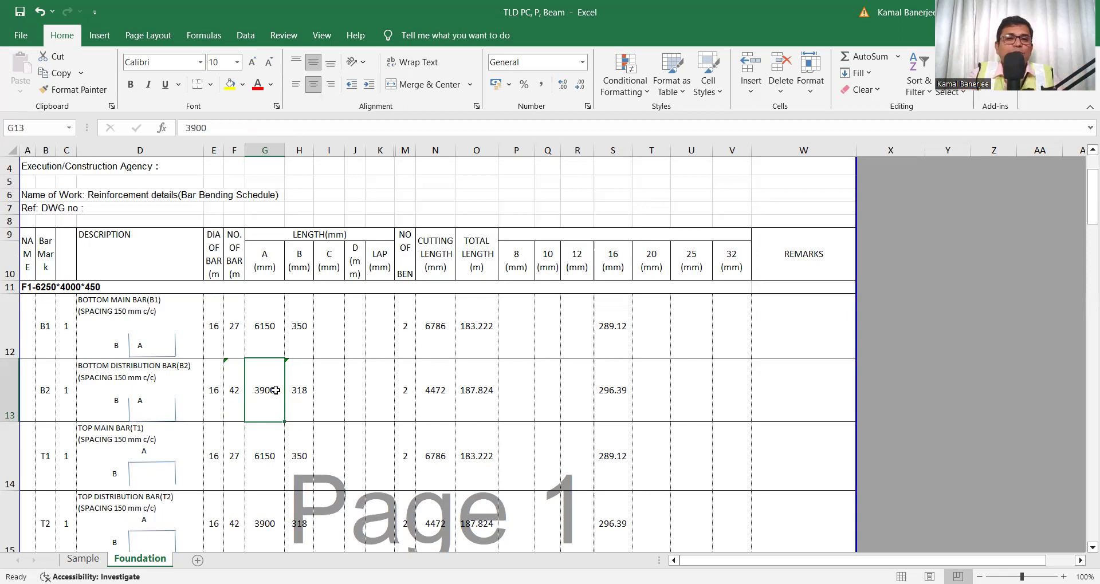
click(300, 327)
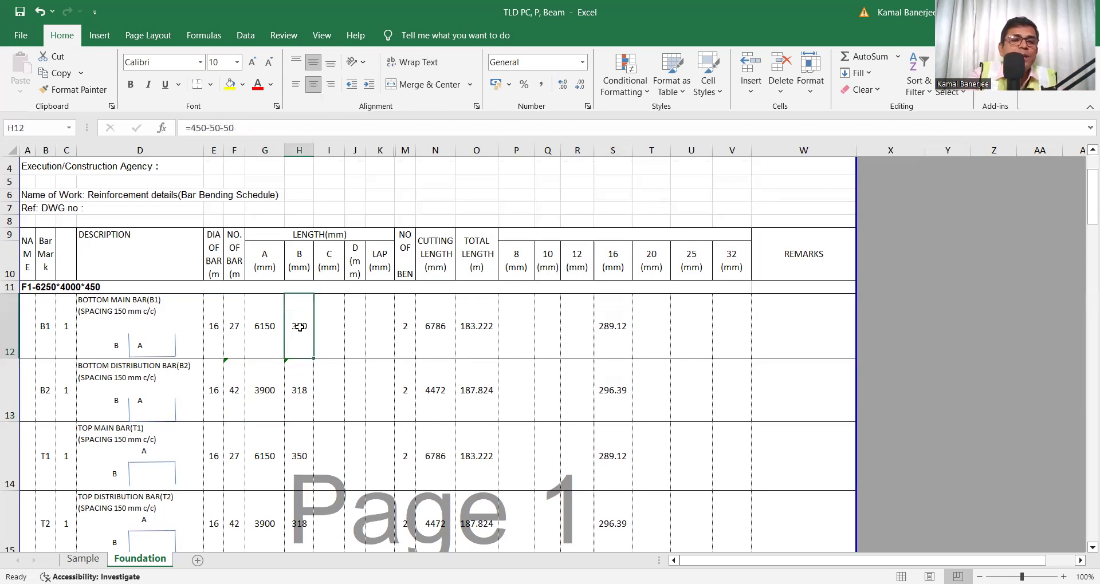
click(301, 390)
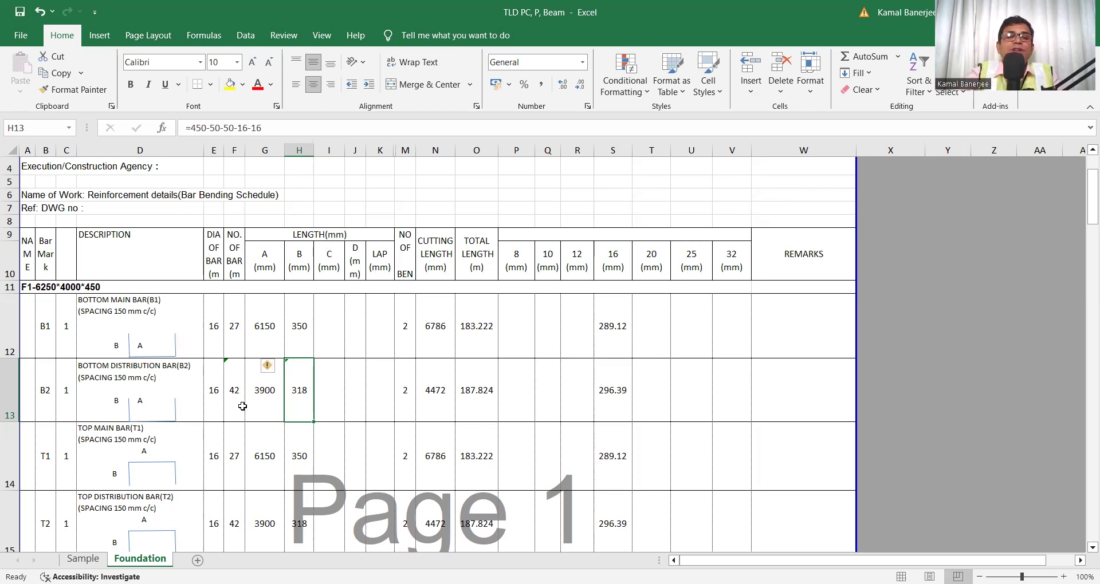
- Examine bar B2's number of bends and cutting length formula, along with the total weight formula for 16 mm bars
click(348, 405)
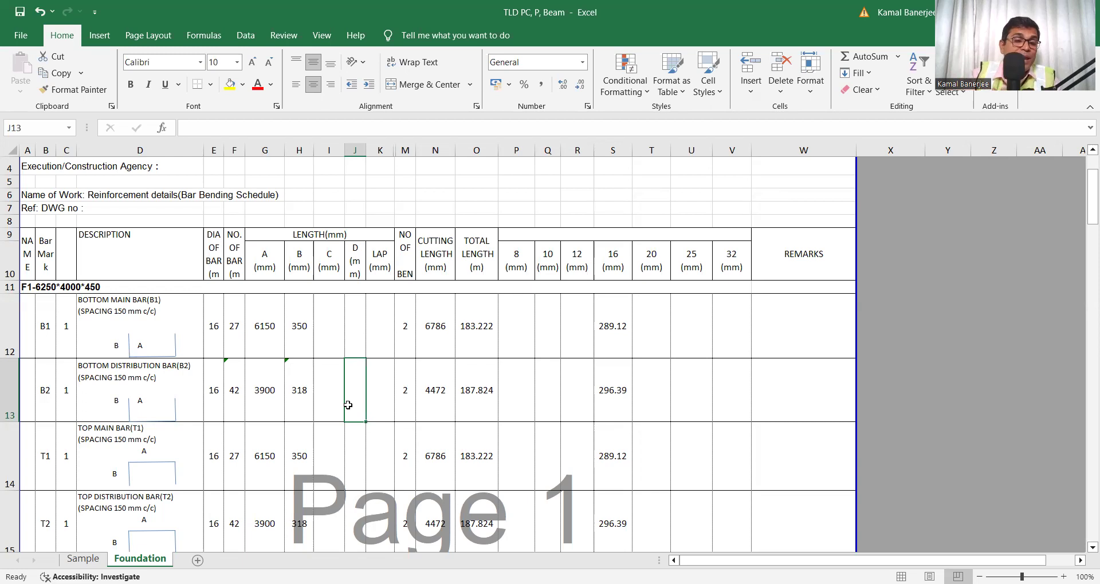
click(407, 398)
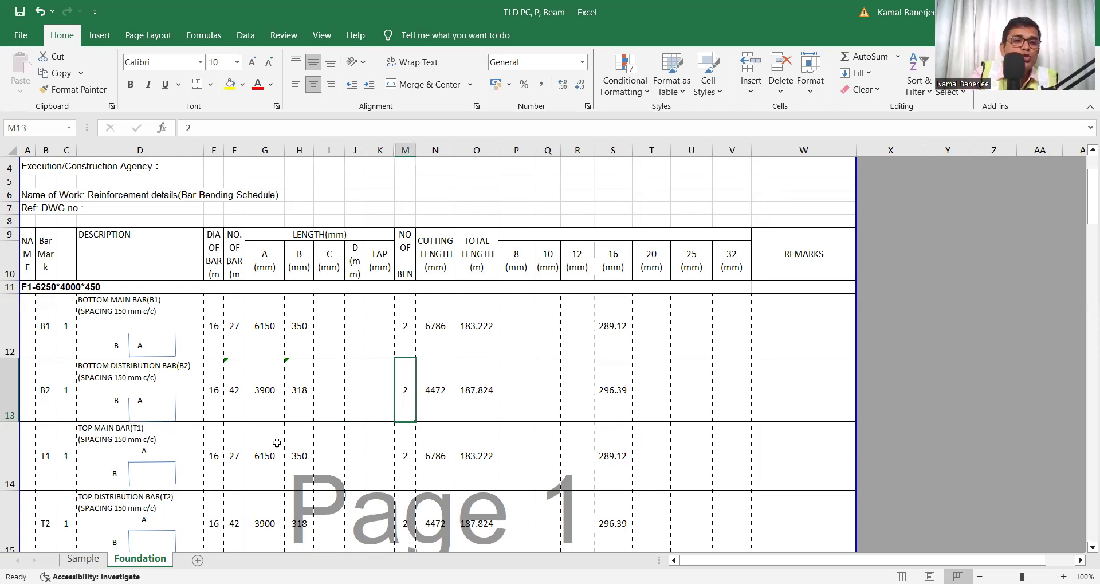
click(434, 400)
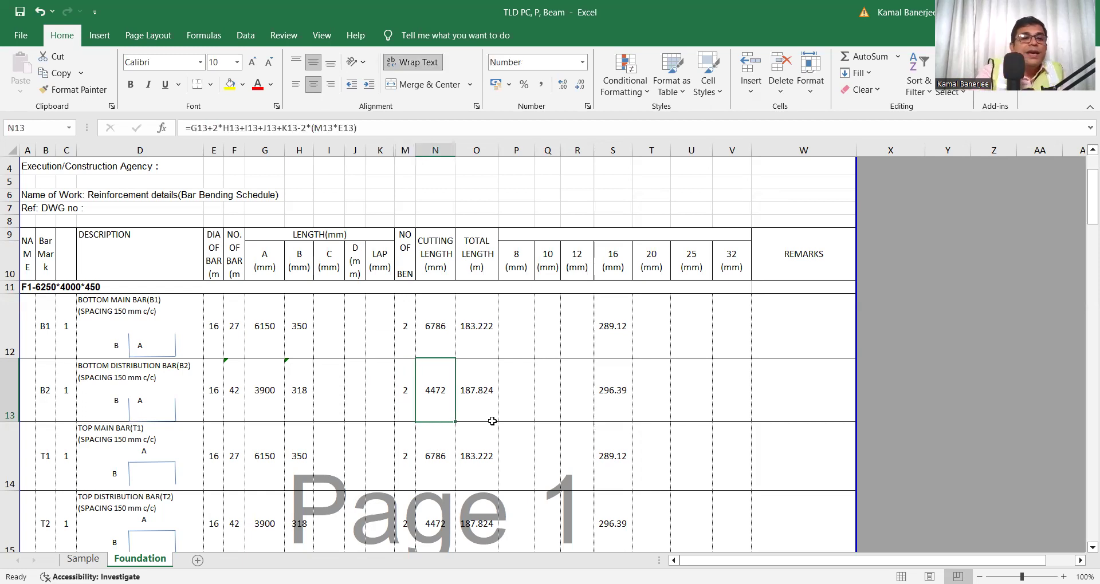
scroll(350, 429, down, 2)
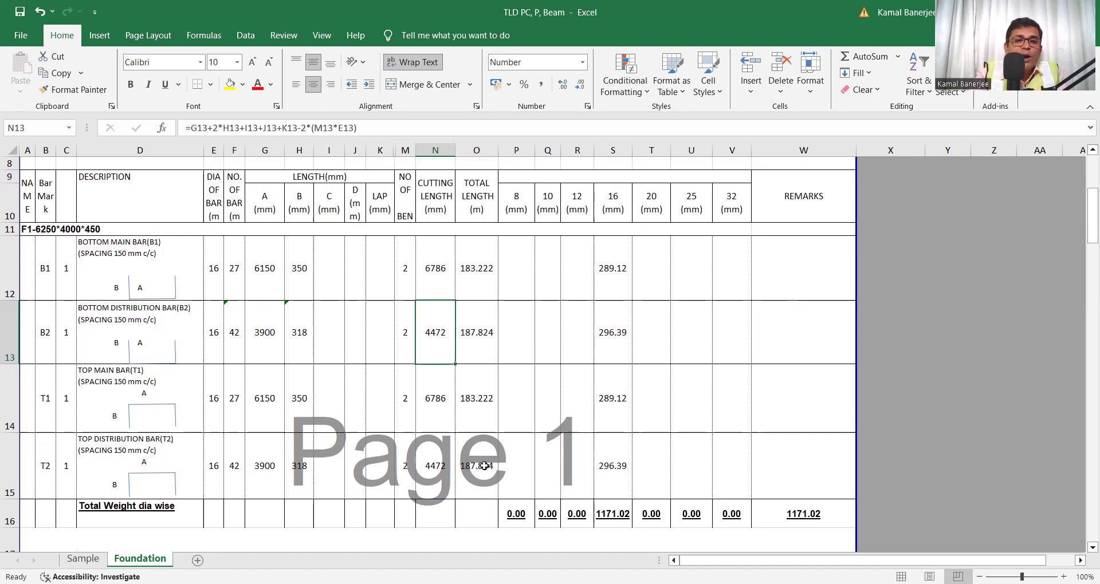
click(607, 522)
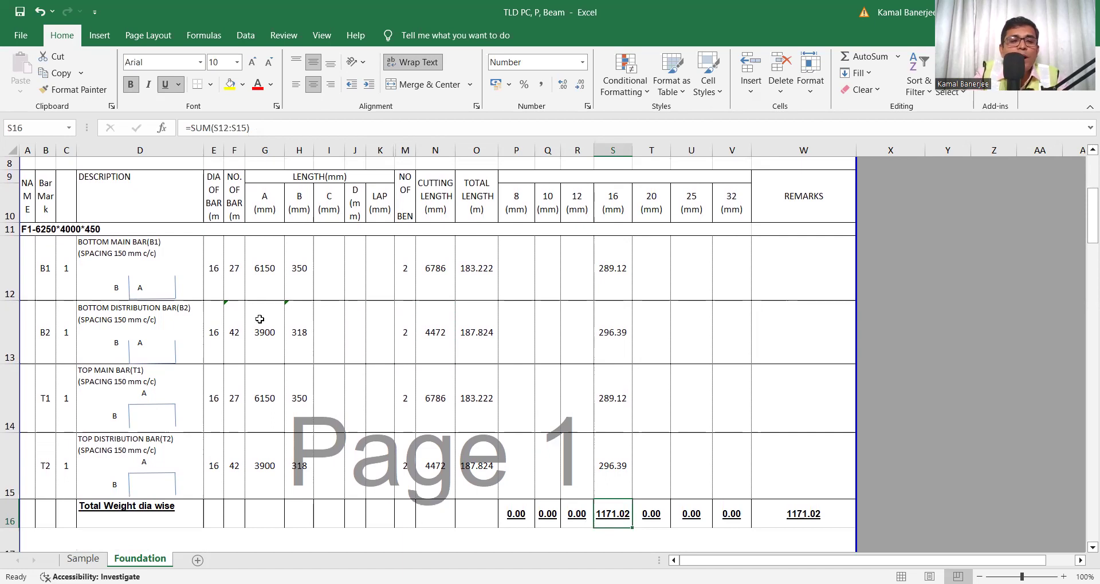
text(5)
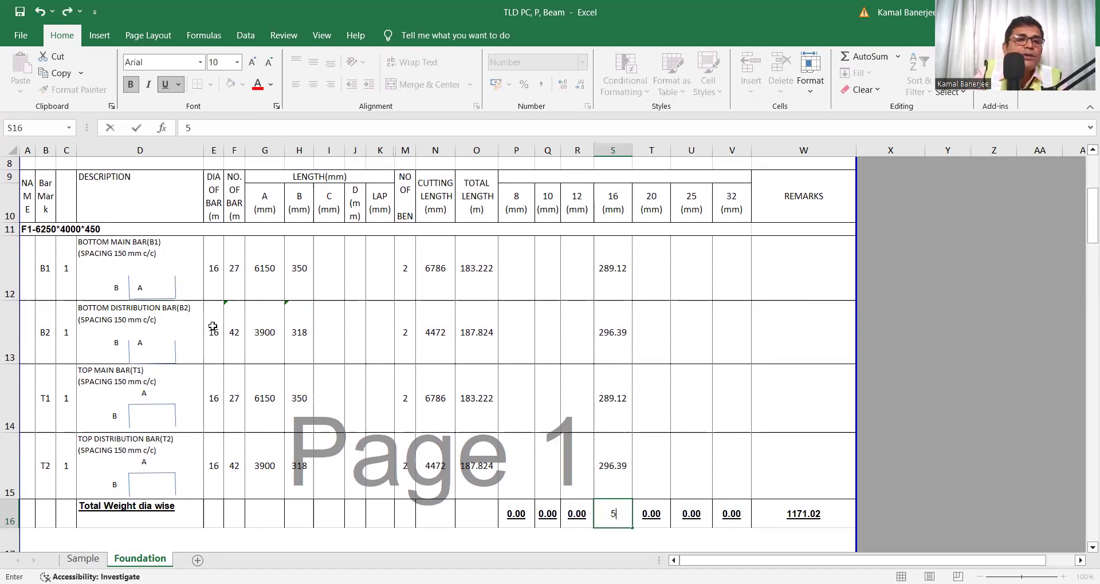
click(712, 413)
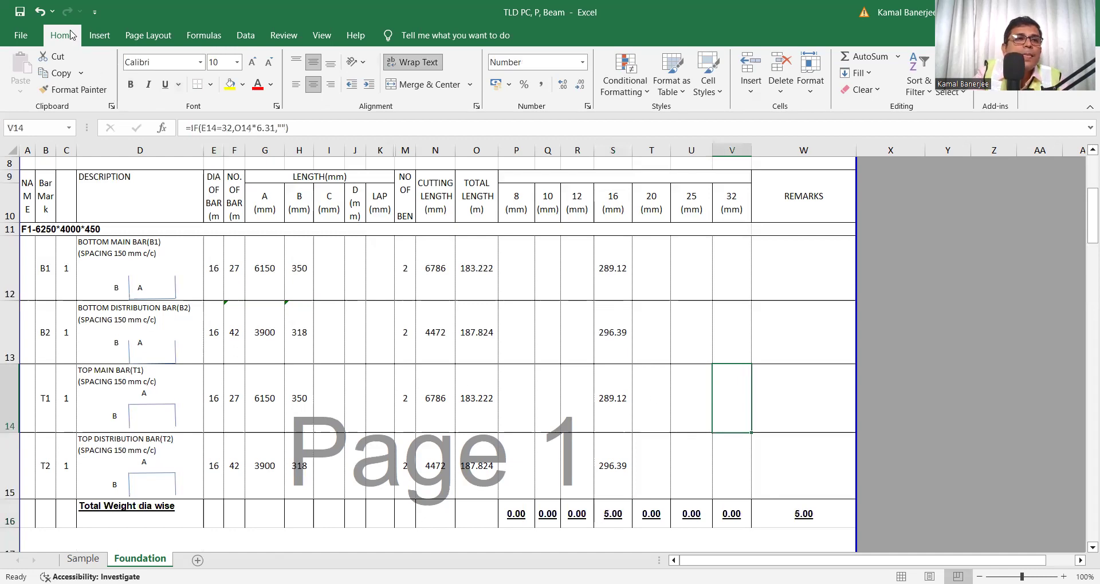
click(39, 11)
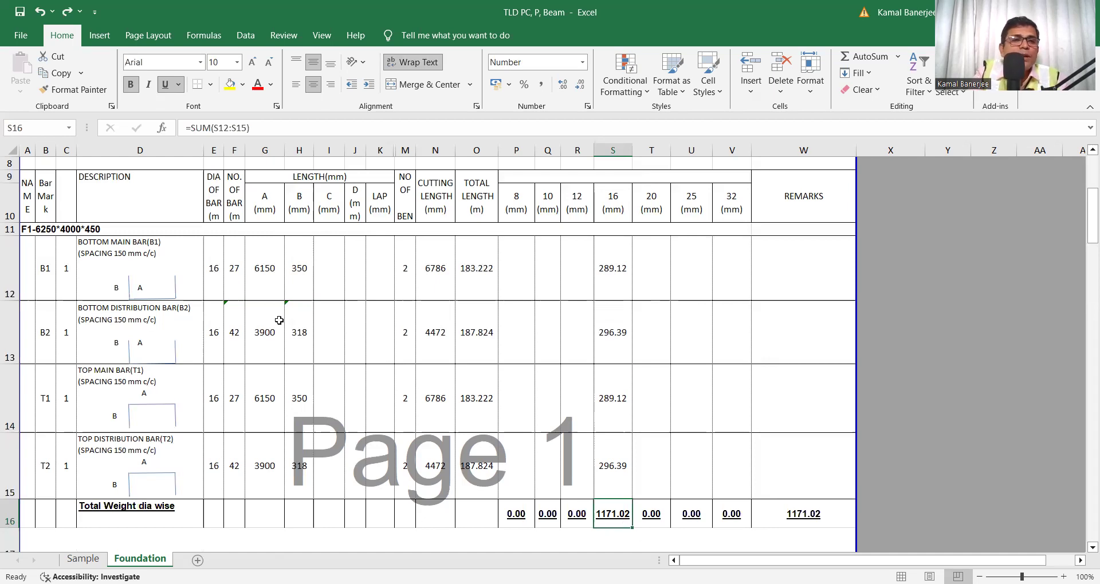
- Set the quantity beside the bar mark to 5 for bottom main bar B1 and bottom distribution bar B2
click(66, 280)
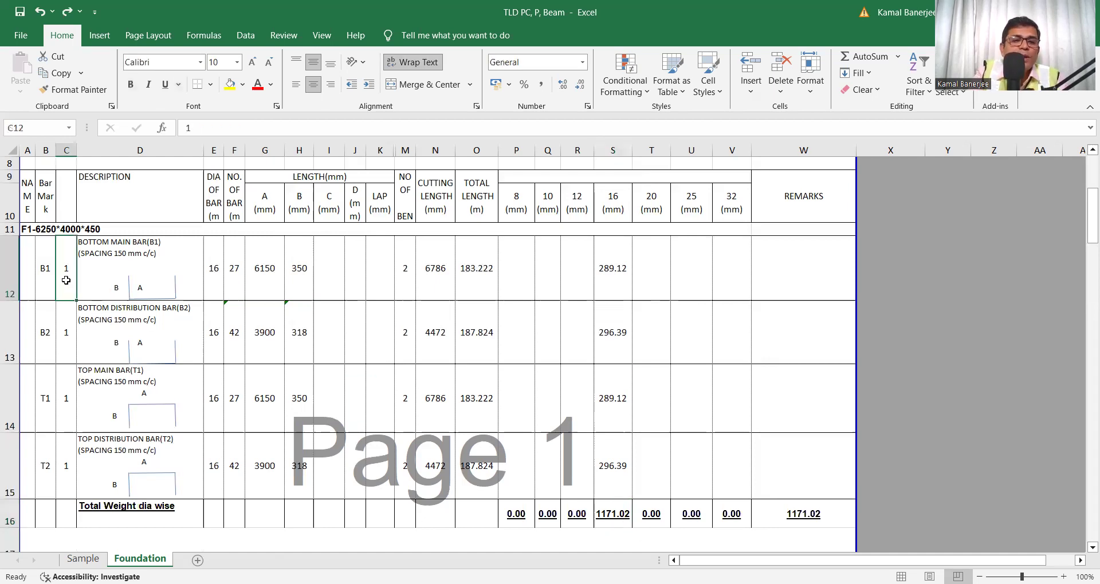
text(5)
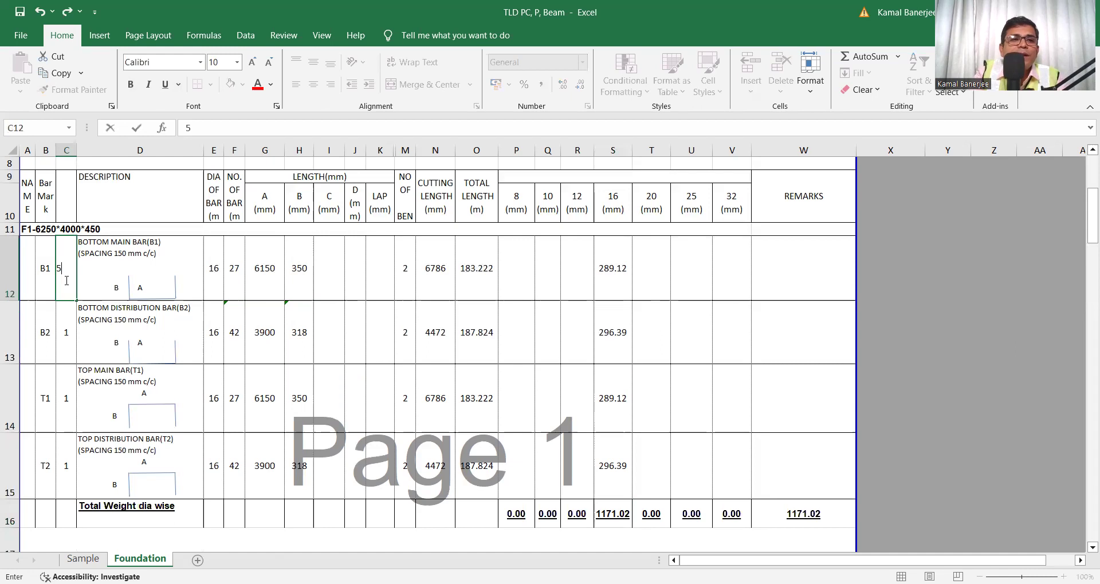
click(723, 305)
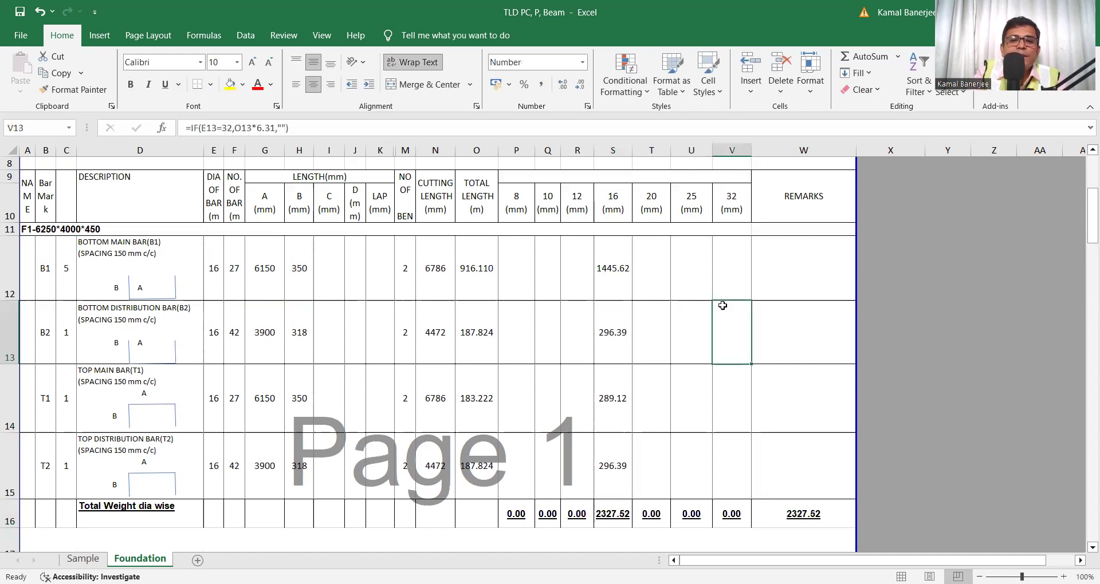
click(70, 341)
text(5)
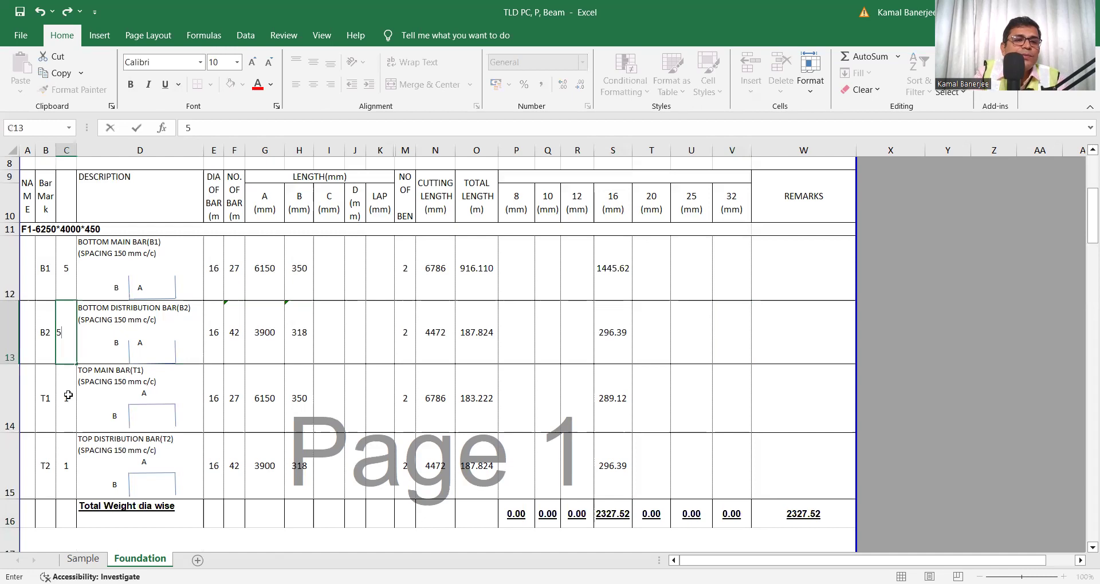
text(5)
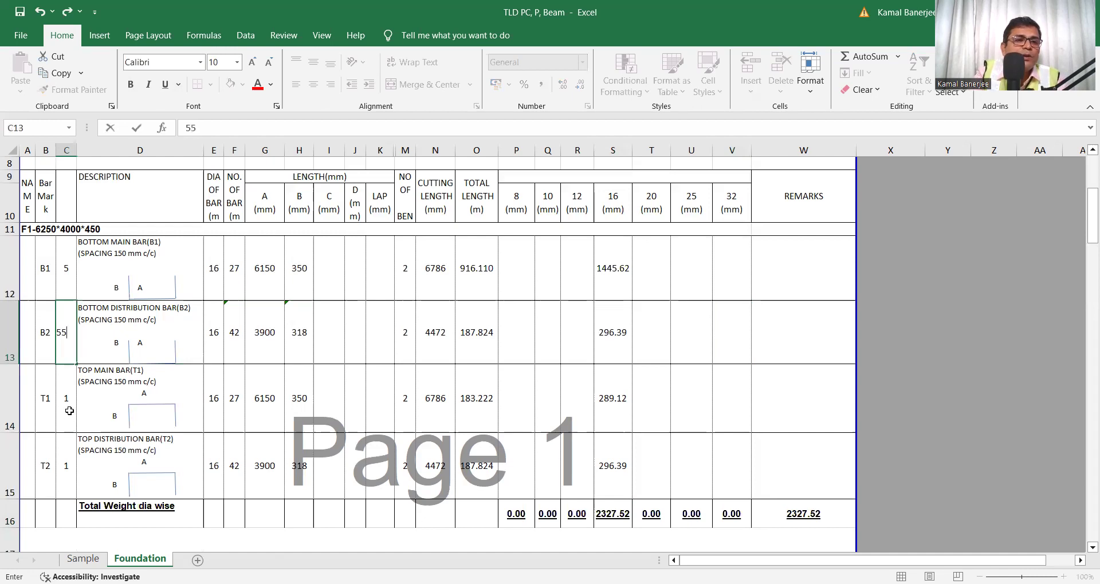
click(70, 410)
click(70, 354)
text(5)
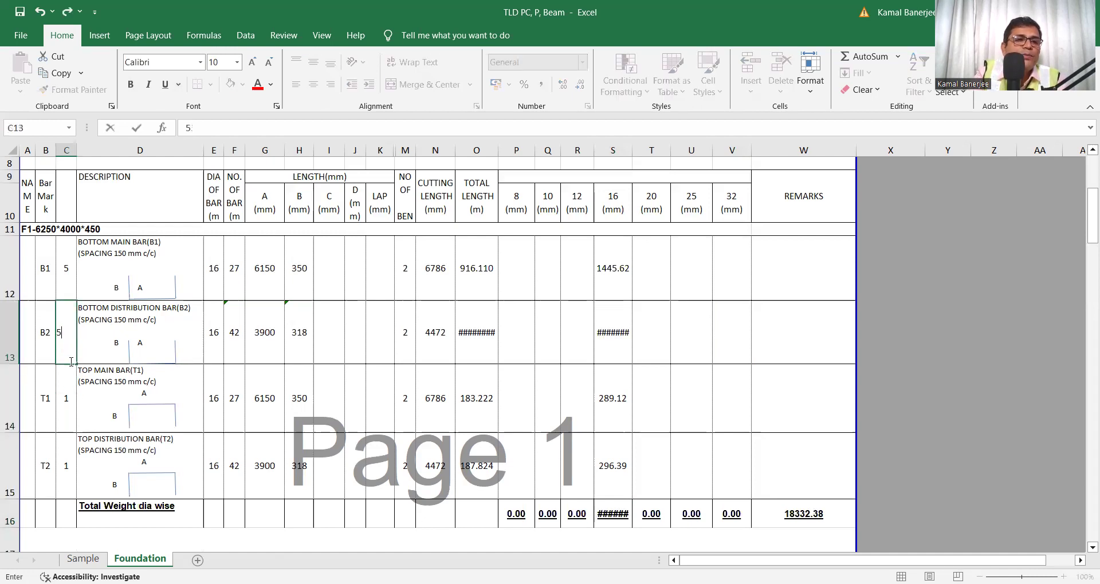
- Set the quantity to 5 for top main bar T1 and top distribution bar T2 as well
click(68, 398)
text(5)
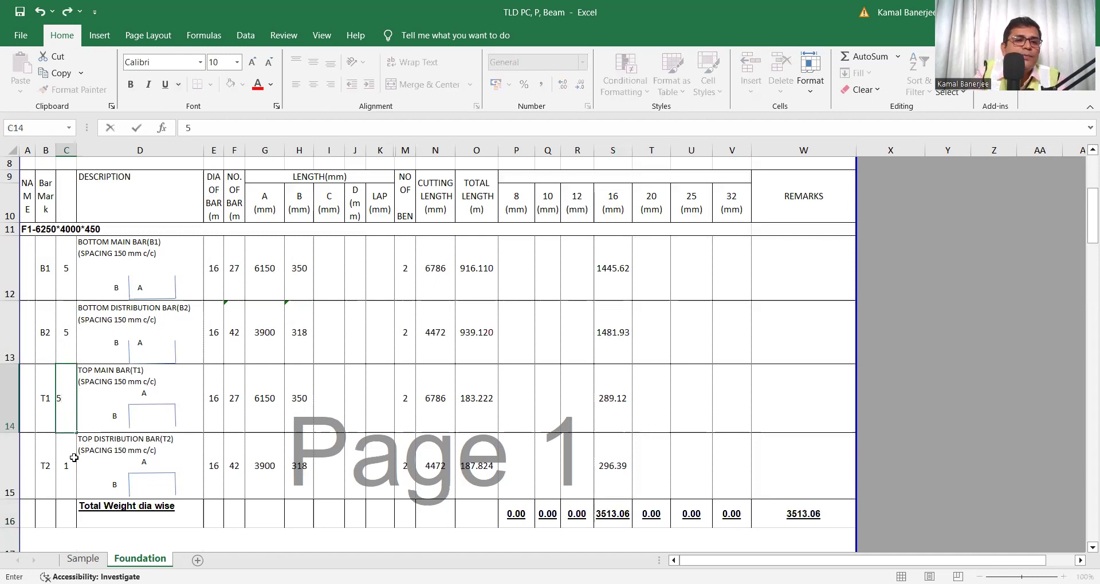
click(74, 458)
text(5)
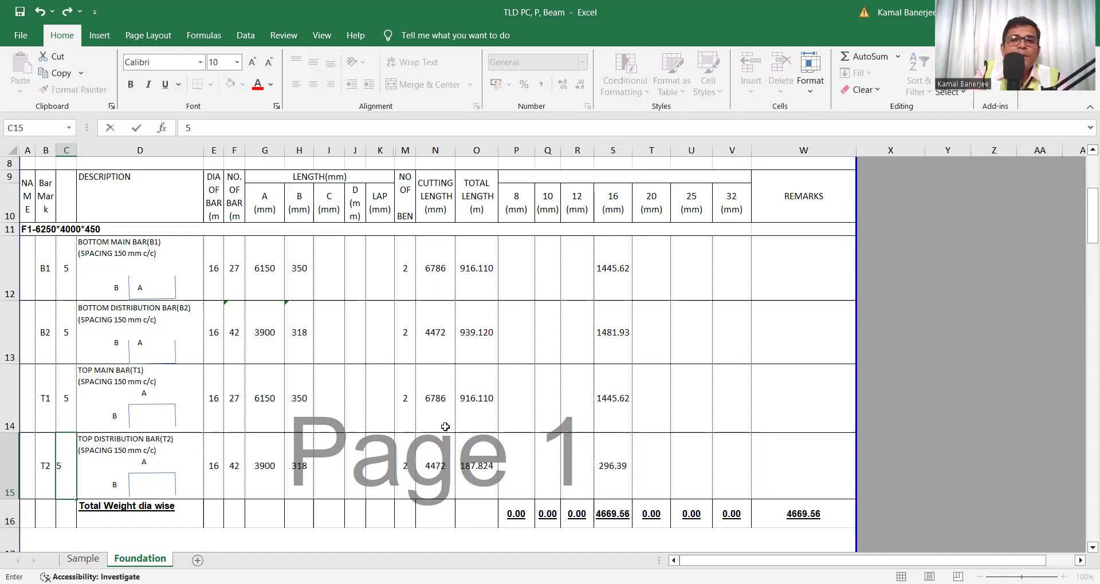
click(736, 422)
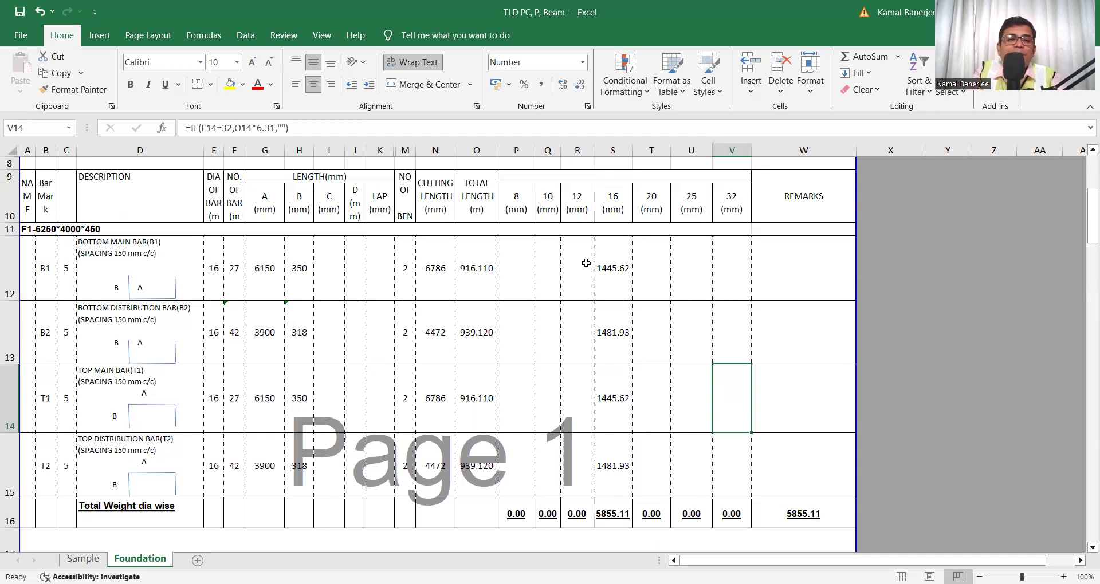
- Set the diameter of distribution bars B2 and T2 to 12 mm
click(213, 331)
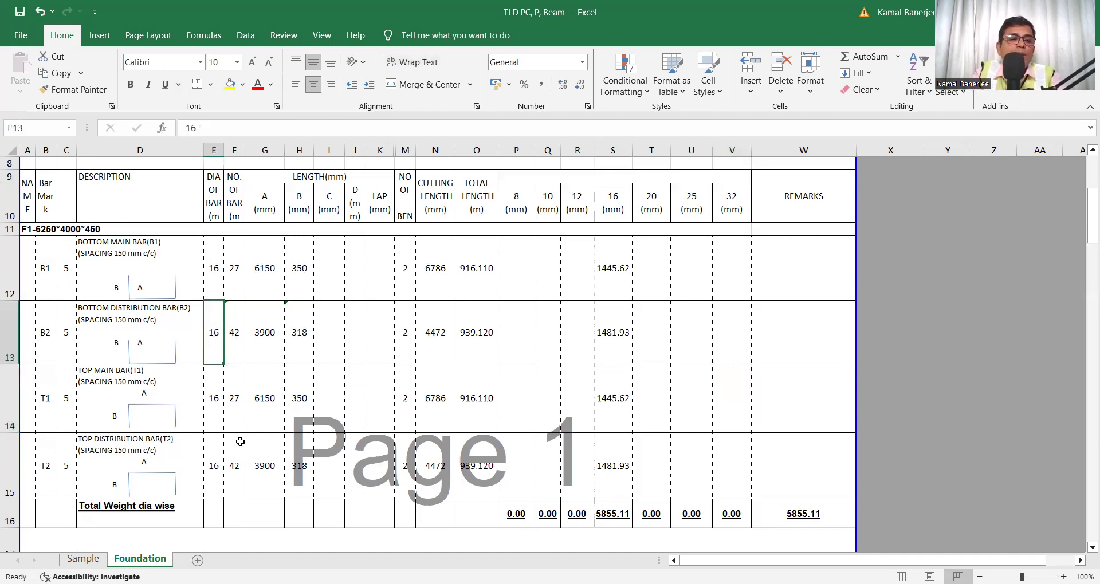
text(12)
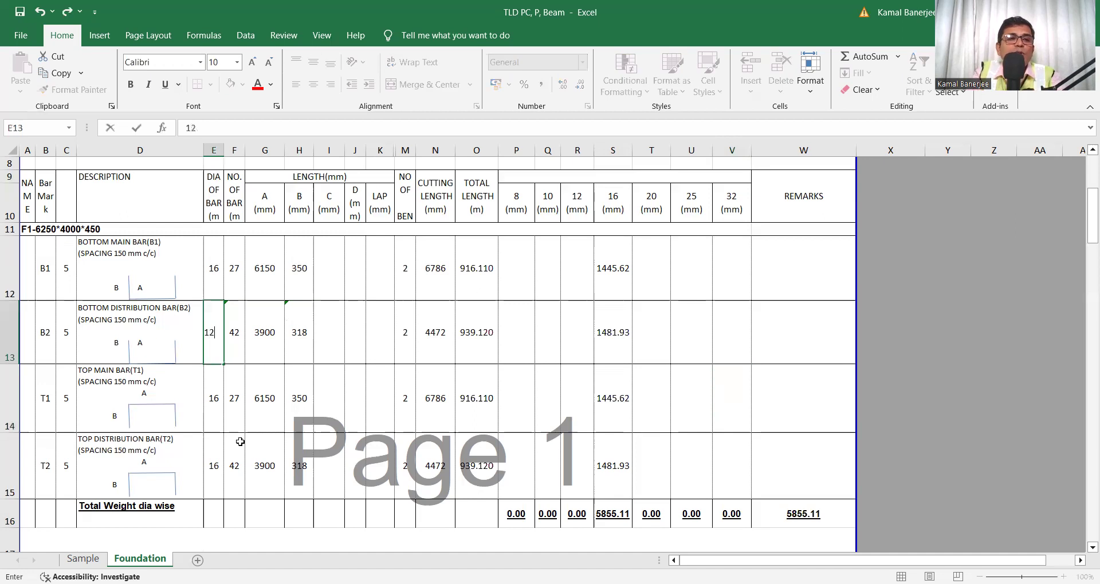
click(691, 360)
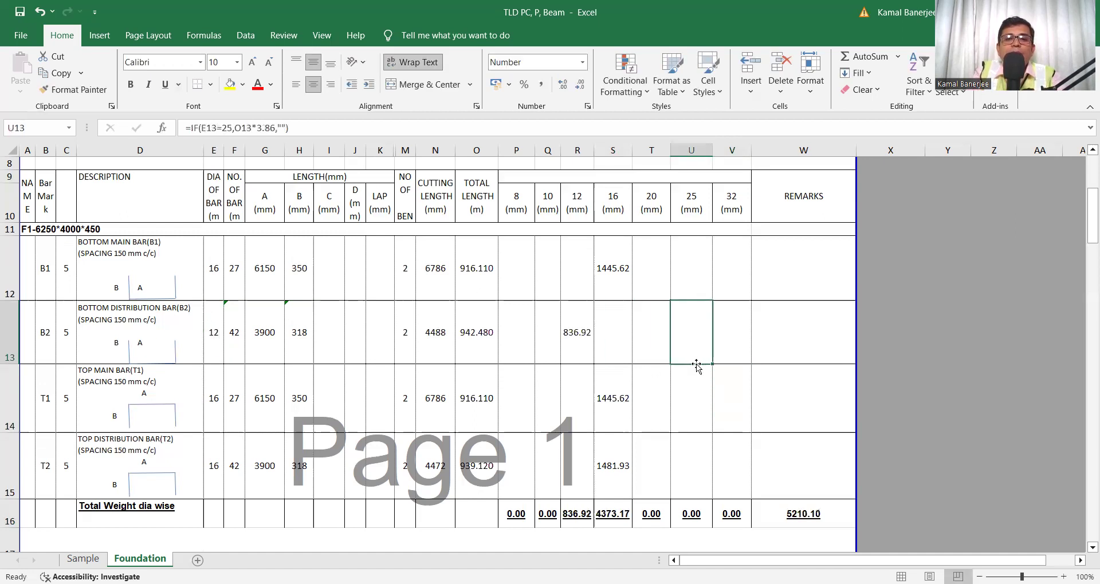
click(214, 471)
text(12)
click(776, 410)
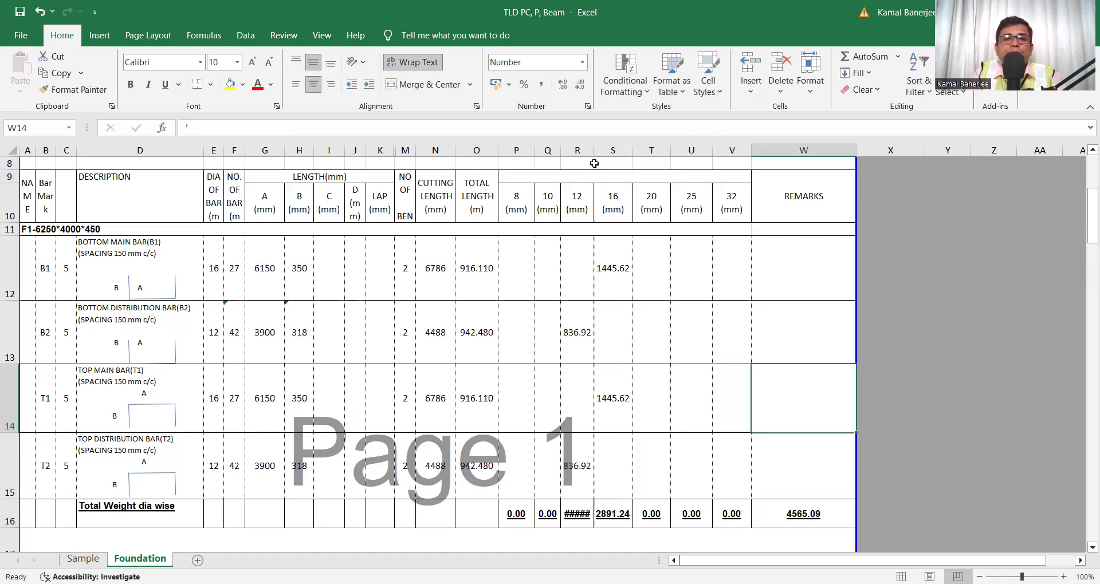
- Try to widen the 12 mm weight column so that its total fits
drag(594, 150, 619, 150)
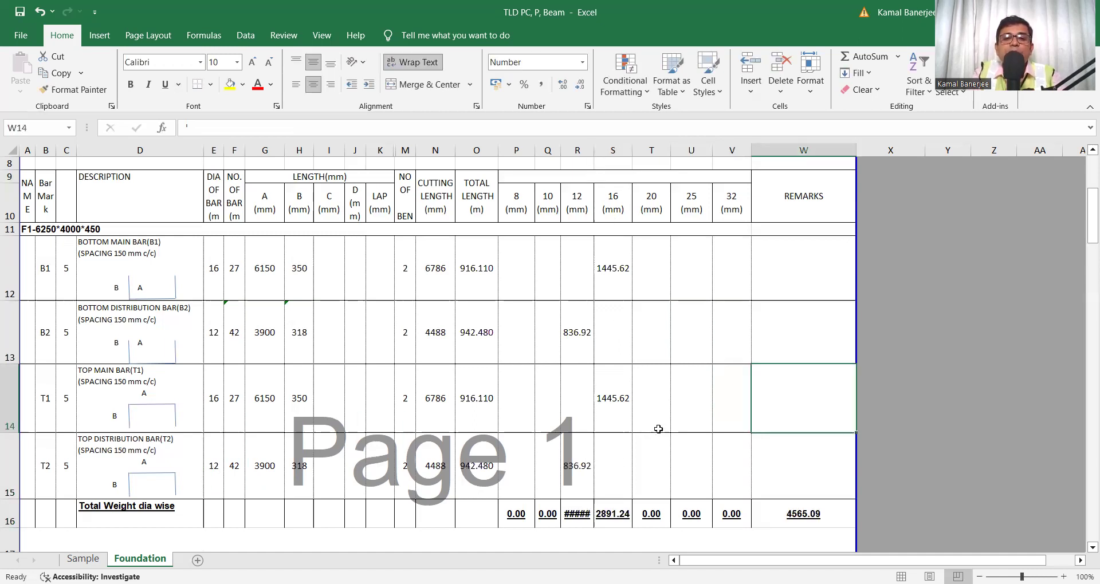